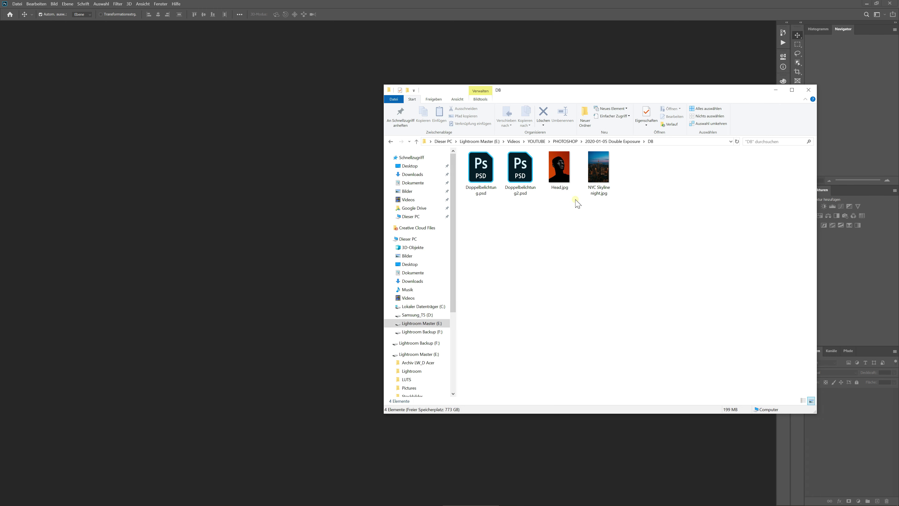
Step: Bring the empty Photoshop workspace in front of the DB image folder window
left_click(296, 97)
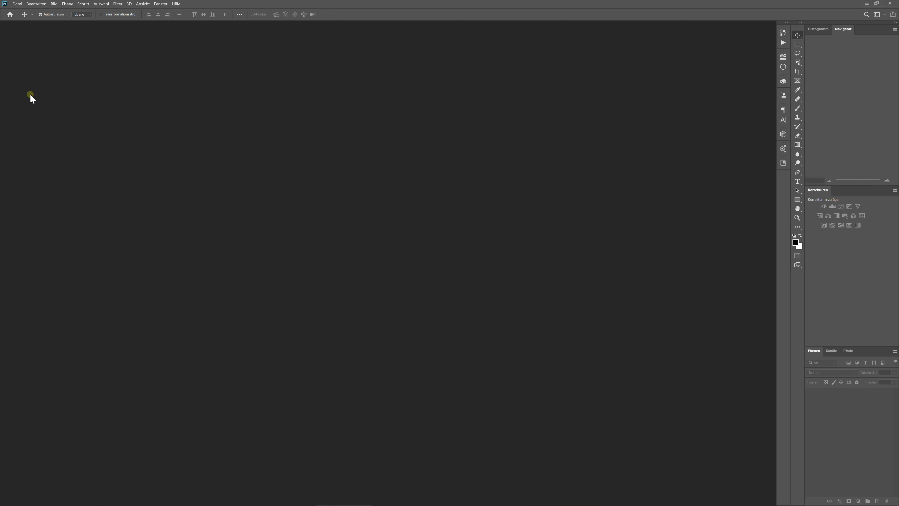
Step: Create a transparent 2000×3000 px document and place Head.jpg filling the canvas
key("ctrl+n")
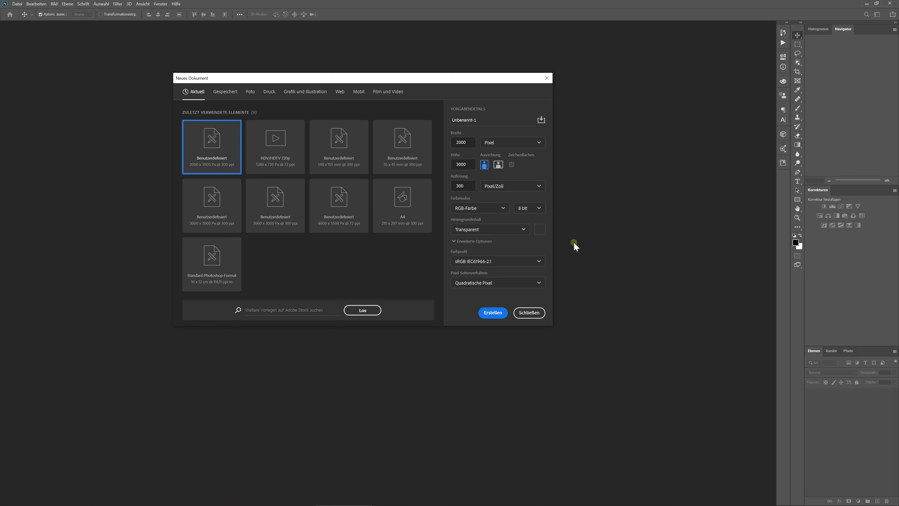
left_click(495, 317)
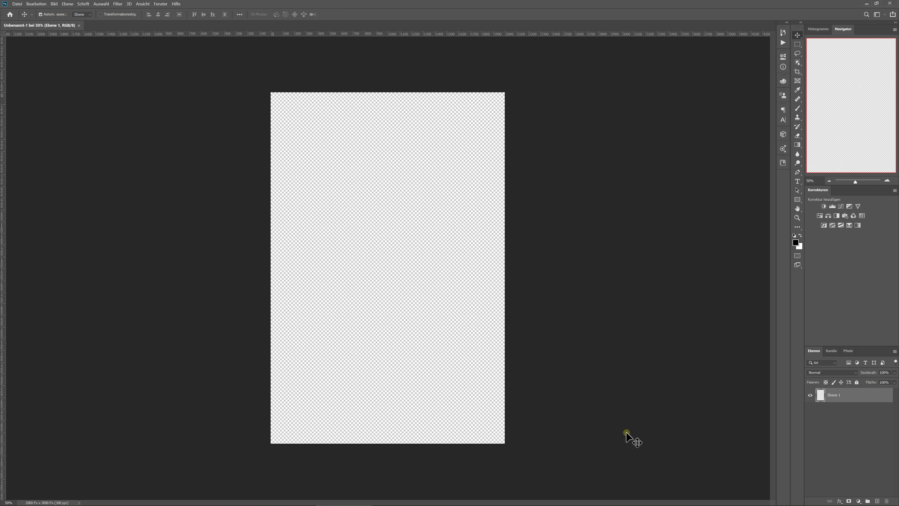
key("alt+Tab")
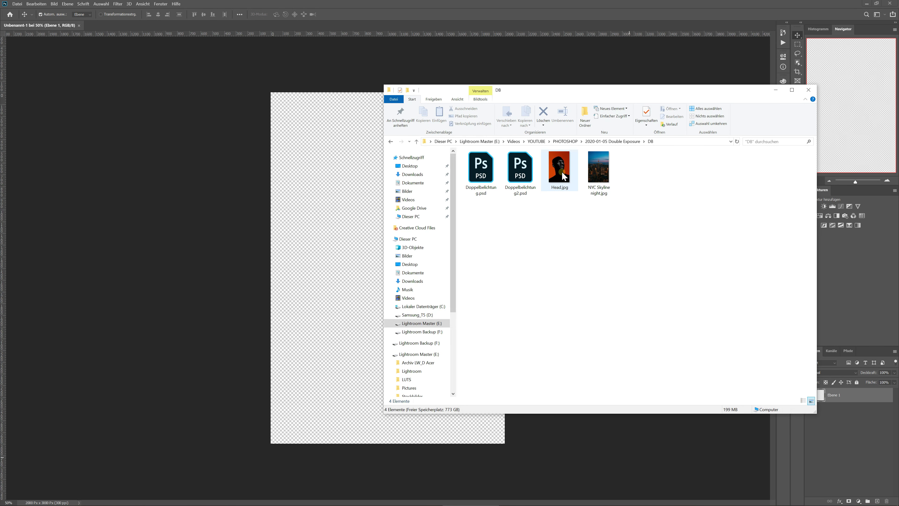
left_click_drag(563, 176, 340, 229)
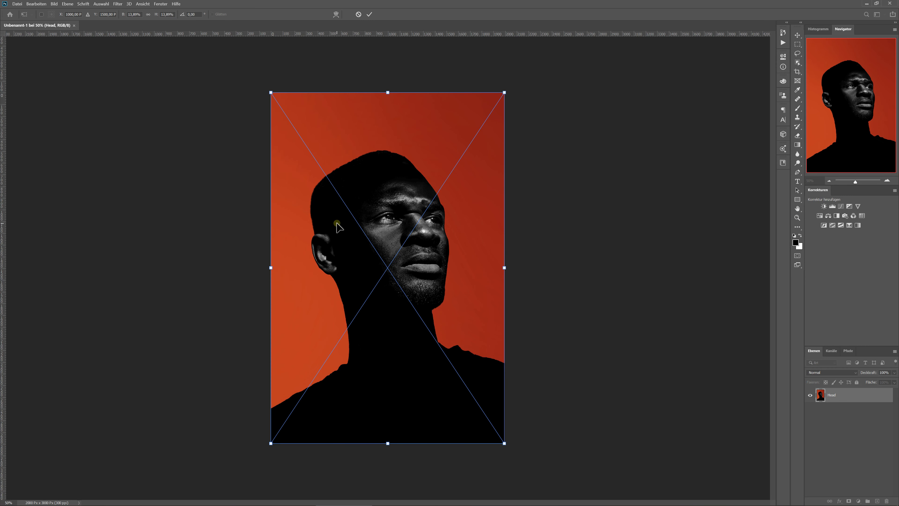
left_click(369, 15)
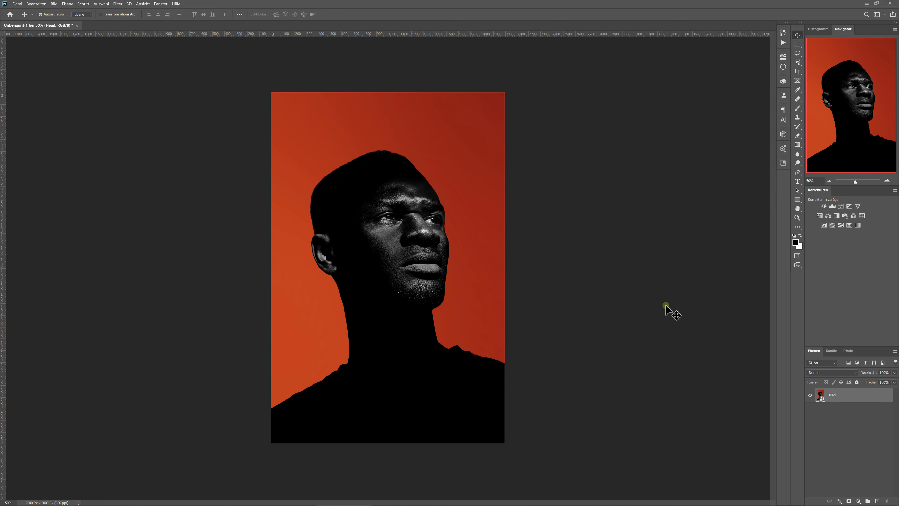
key("alt+Tab")
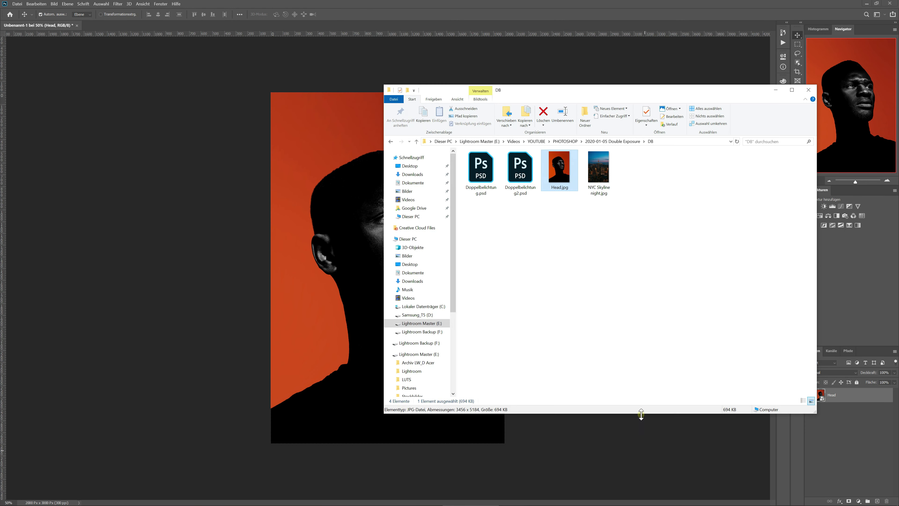
Step: Place NYC Skyline night.jpg above the portrait, hide it, and select the Head layer
mouse_move(601, 171)
left_mouse_down()
mouse_move(286, 225)
mouse_move(283, 217)
left_mouse_up()
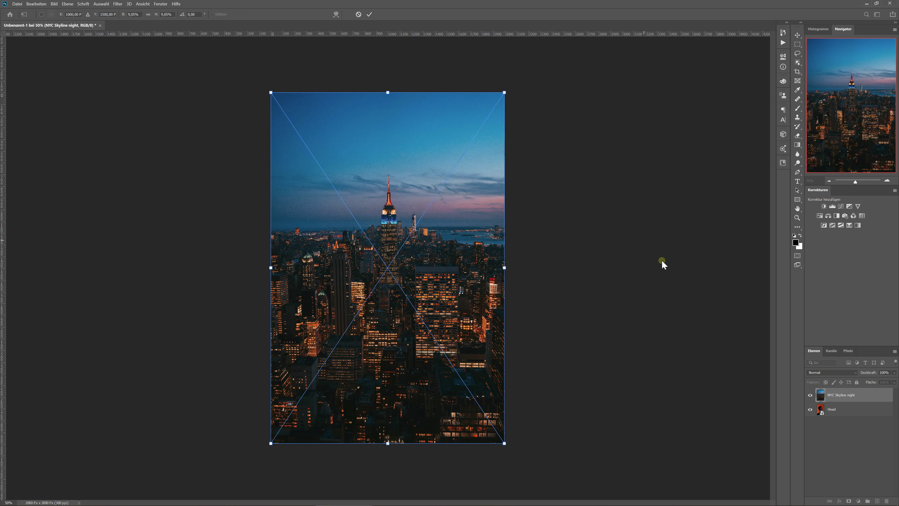
left_click(368, 14)
left_click(810, 395)
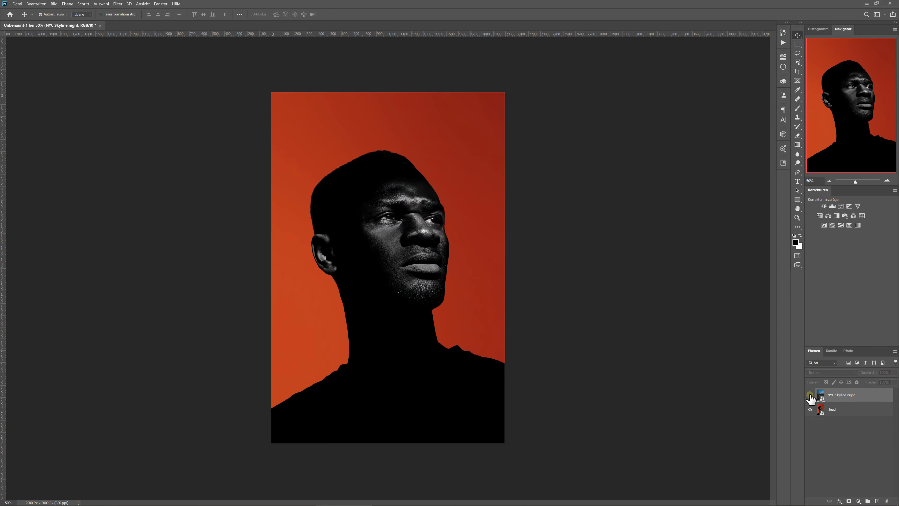
left_click(822, 413)
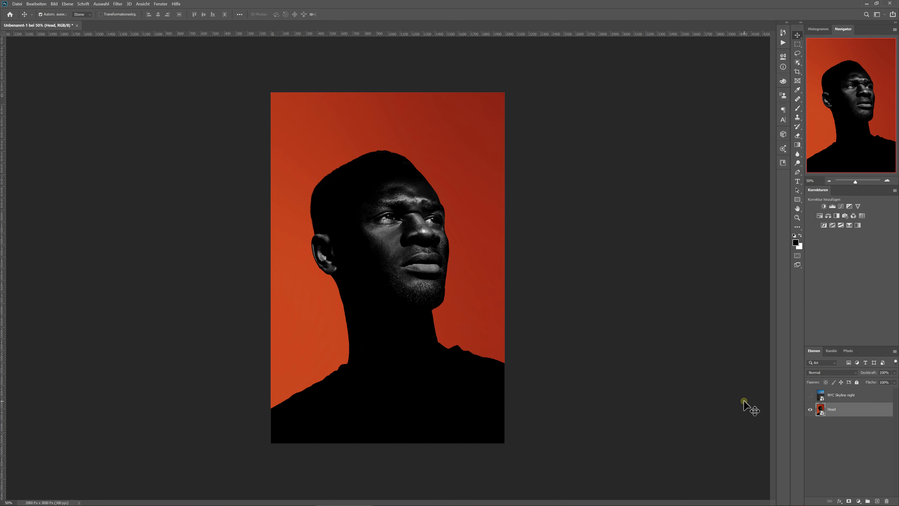
Step: Select the man with Select Subject and enter the Select and Mask workspace
left_click(832, 418)
left_click(820, 414)
left_click(798, 63)
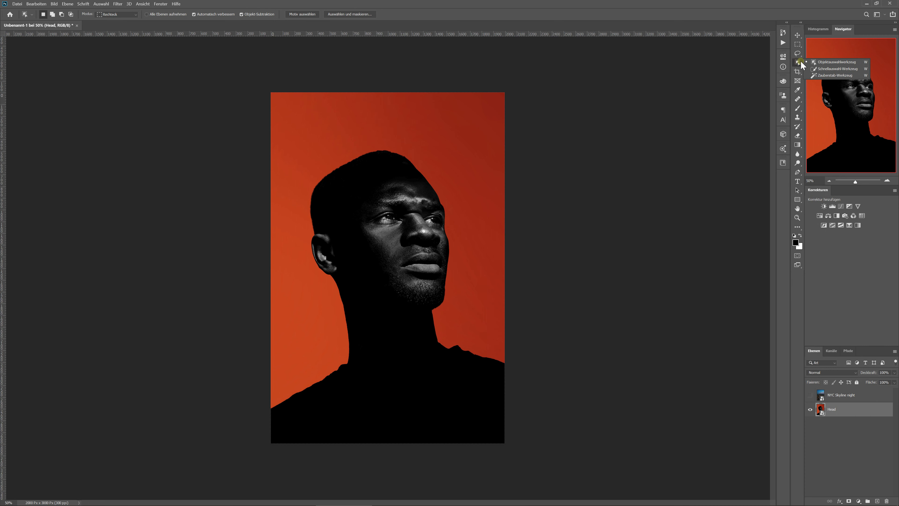
left_click(821, 63)
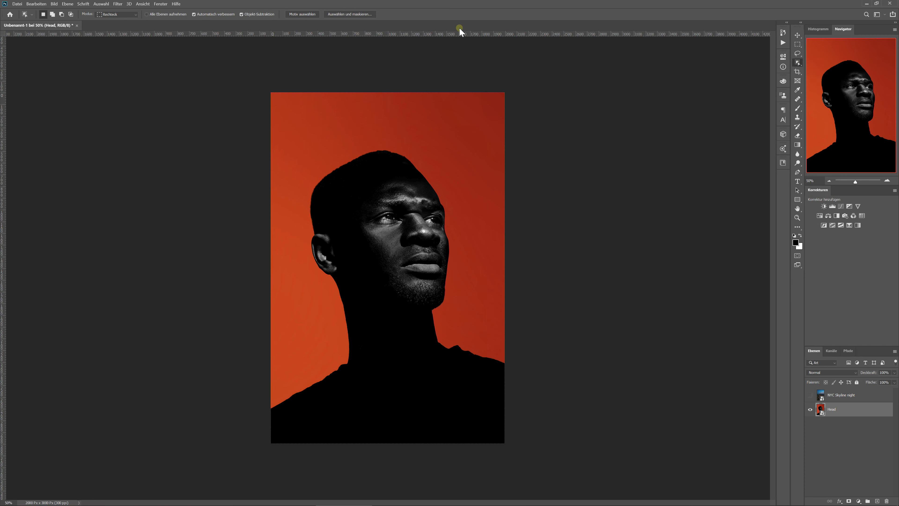
left_click(303, 15)
key("shift+w")
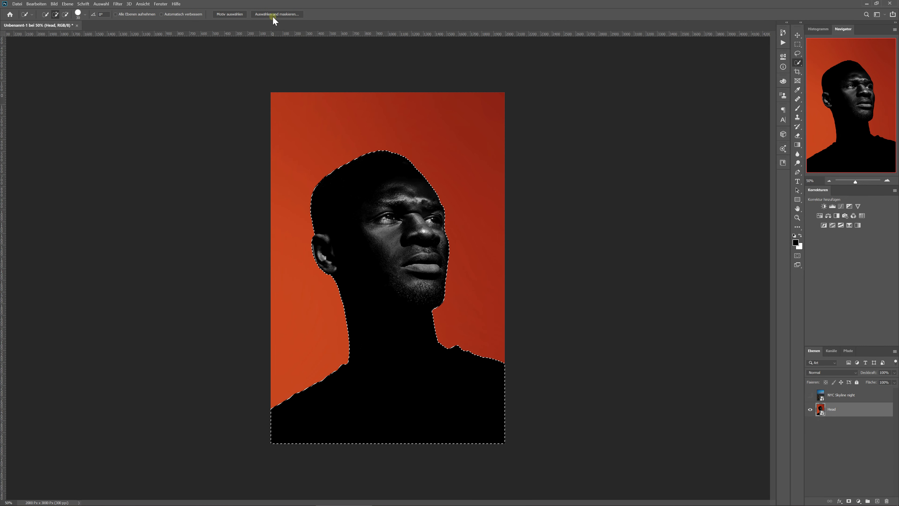
left_click(277, 14)
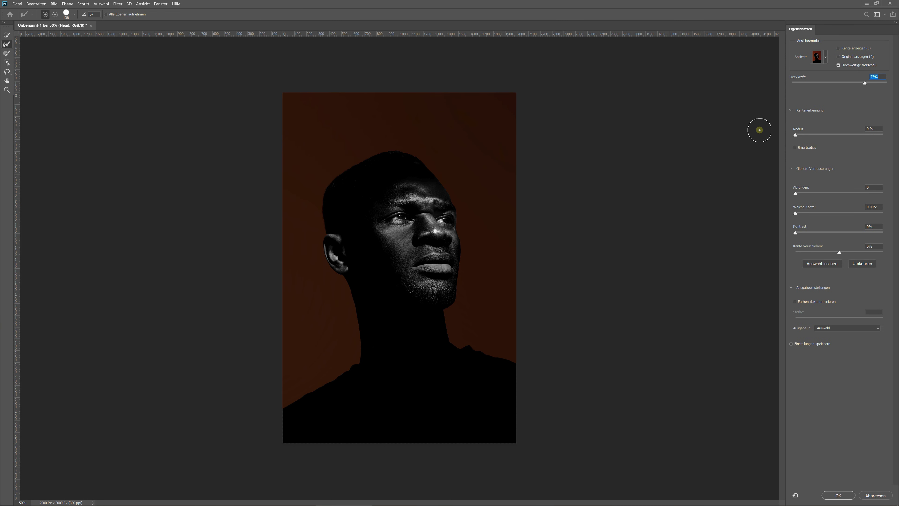
Step: Preview the cutout in On Black view with an adjusted backdrop opacity
left_click(817, 56)
left_click(806, 116)
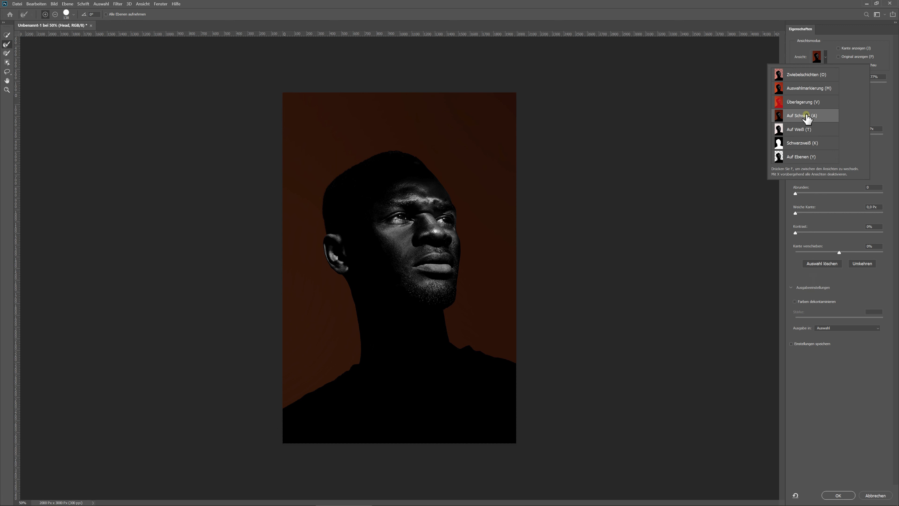
left_click(888, 103)
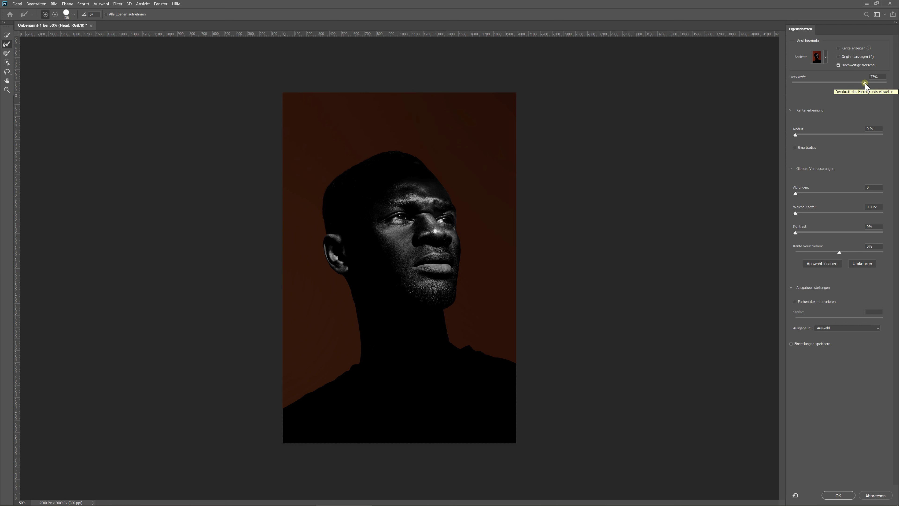
mouse_move(865, 83)
left_mouse_down()
mouse_move(842, 83)
mouse_move(896, 87)
left_mouse_up()
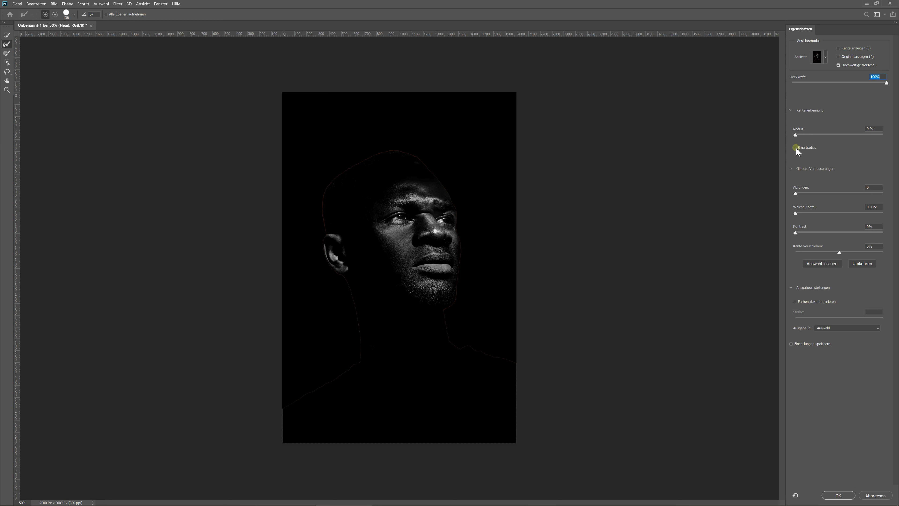
Step: Apply Smart Radius 2 px, Feather 0.5 px, Shift Edge -100%, output as a Layer Mask
left_click_drag(796, 134, 804, 135)
left_click(877, 207)
type("0,5")
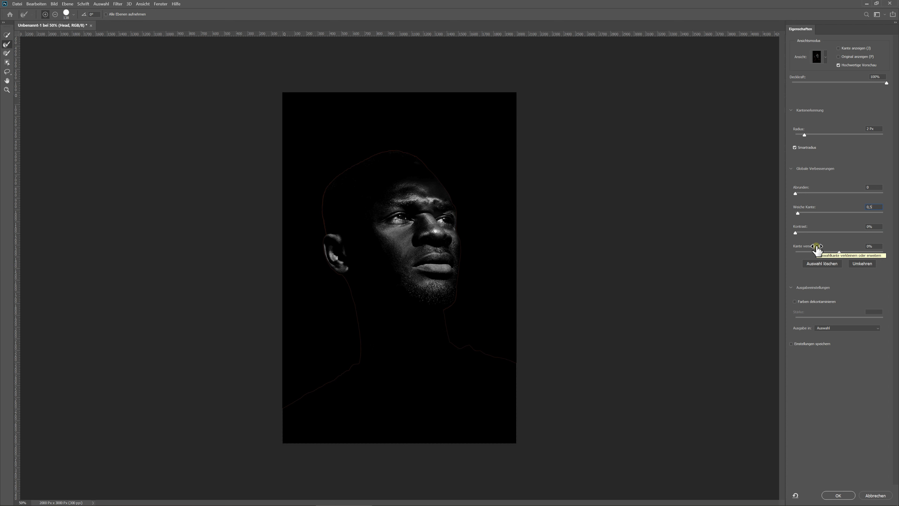
key("Return")
left_click_drag(817, 250, 733, 245)
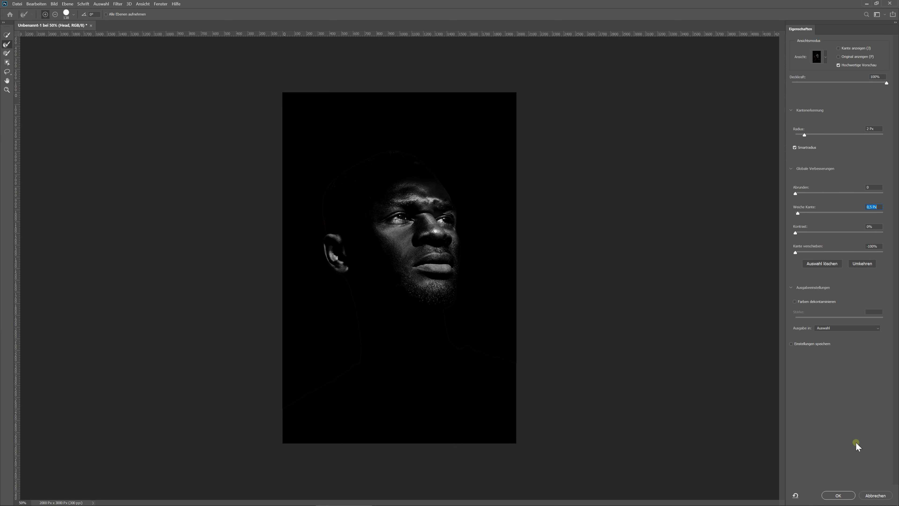
left_click(837, 328)
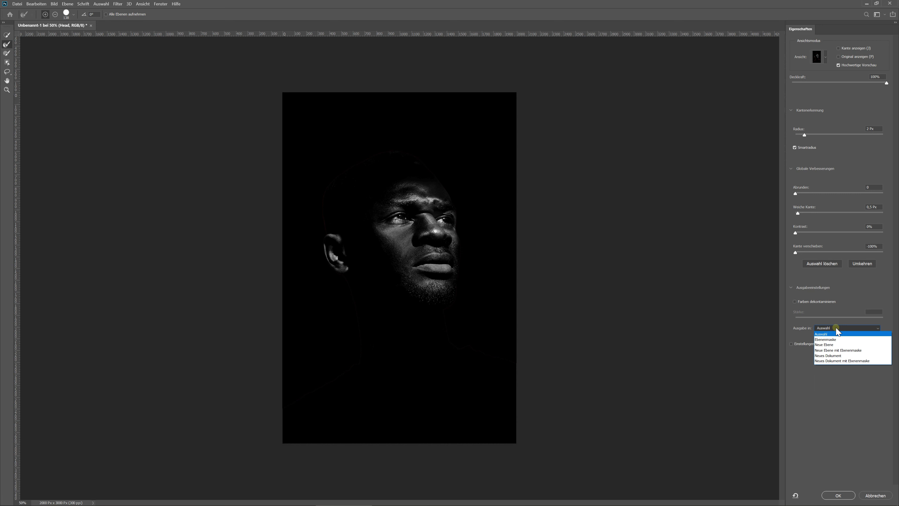
left_click(836, 339)
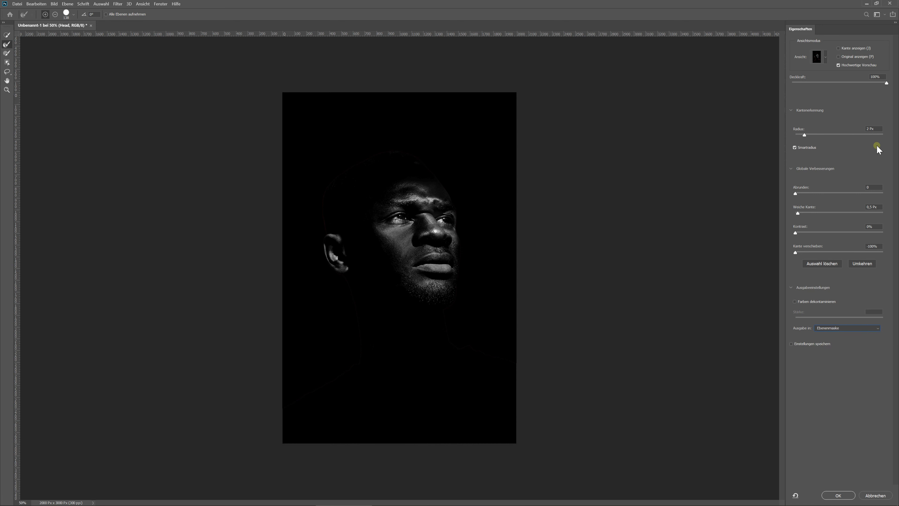
left_click_drag(887, 83, 864, 86)
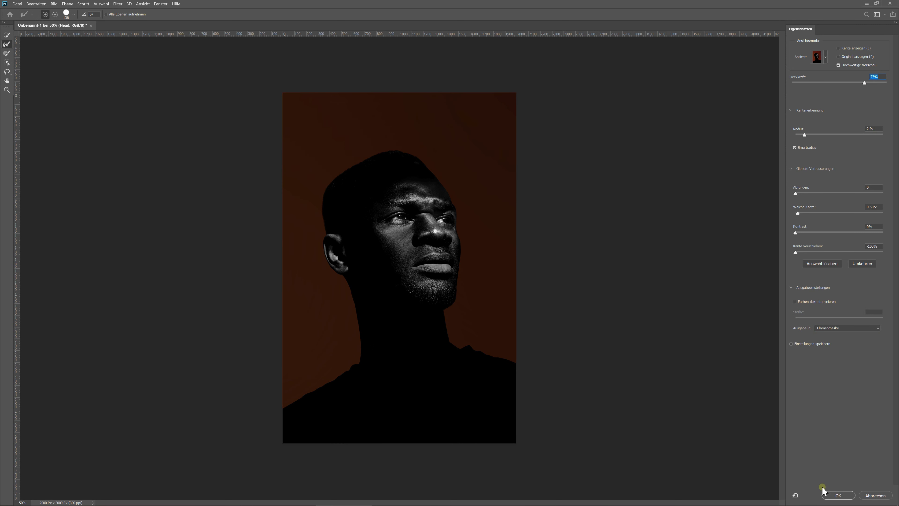
left_click(841, 495)
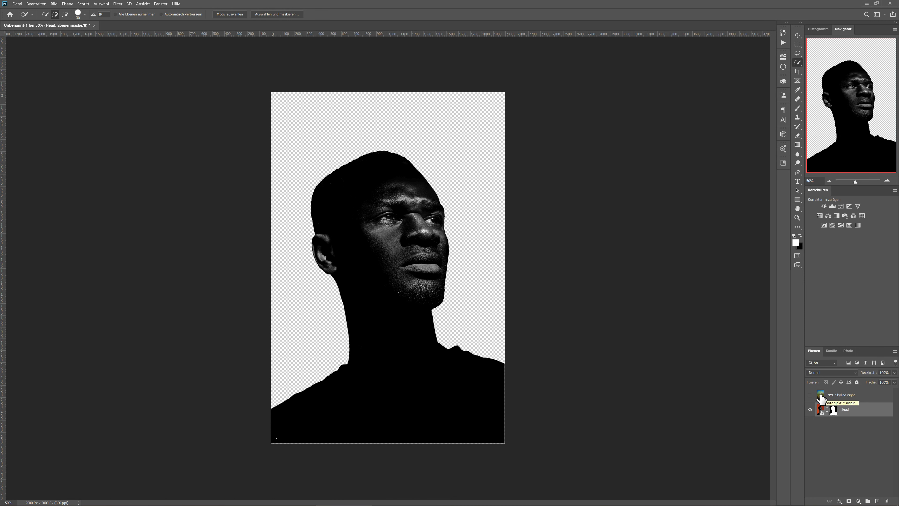
Step: Duplicate the Head layer's silhouette mask onto the NYC Skyline night layer
left_click_drag(821, 398, 843, 394)
left_click(834, 410)
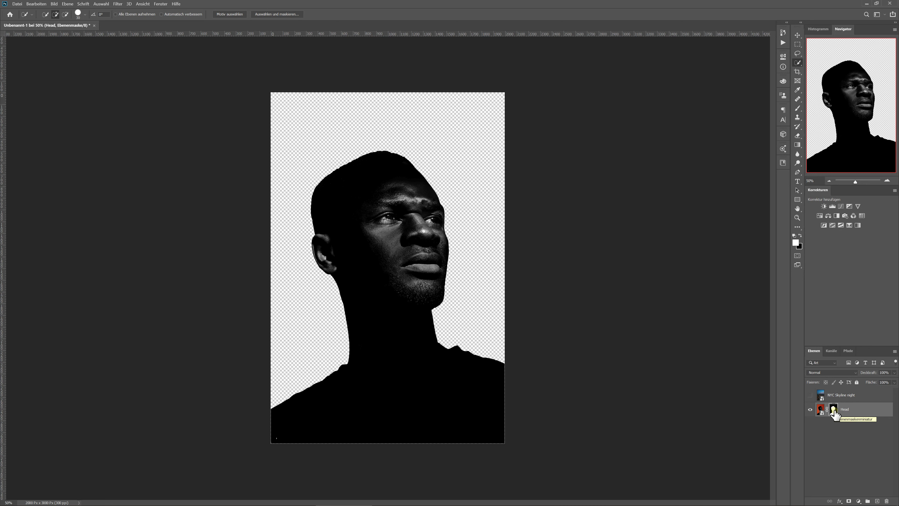
left_click(834, 410)
left_click_drag(833, 410, 835, 400)
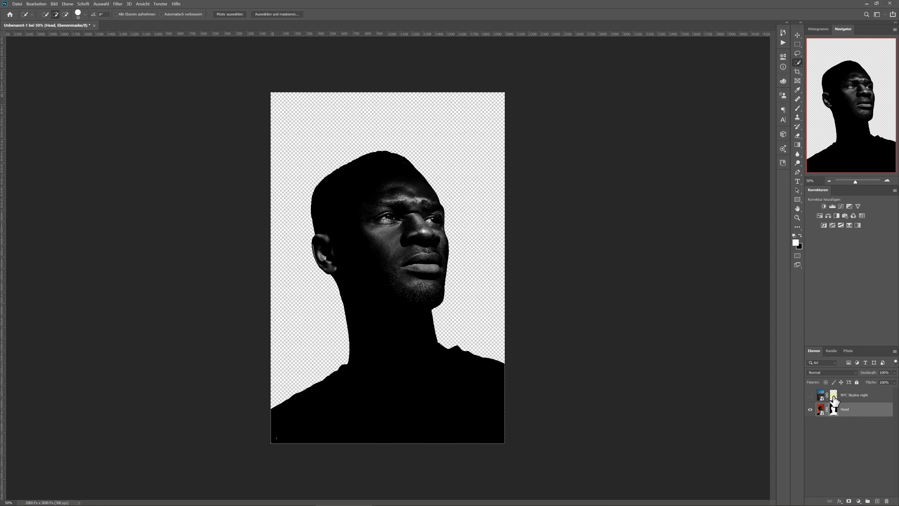
left_click(834, 411)
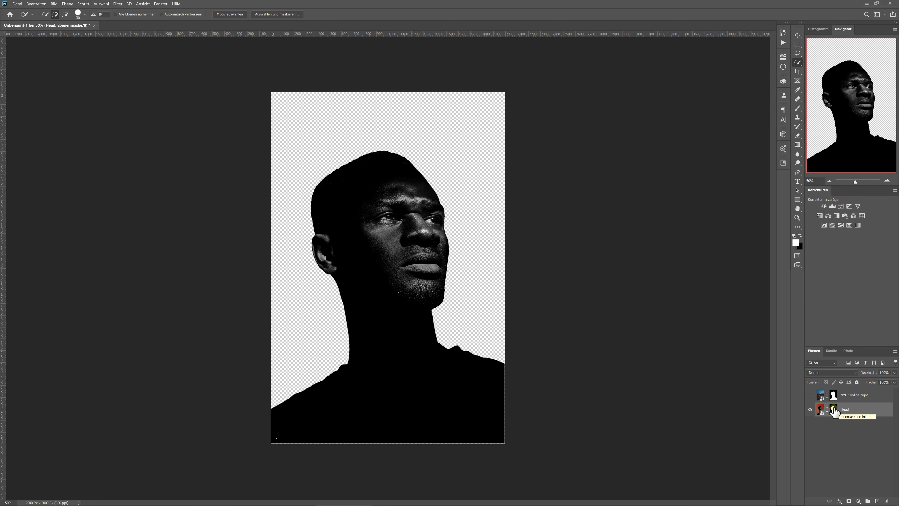
left_click(834, 396)
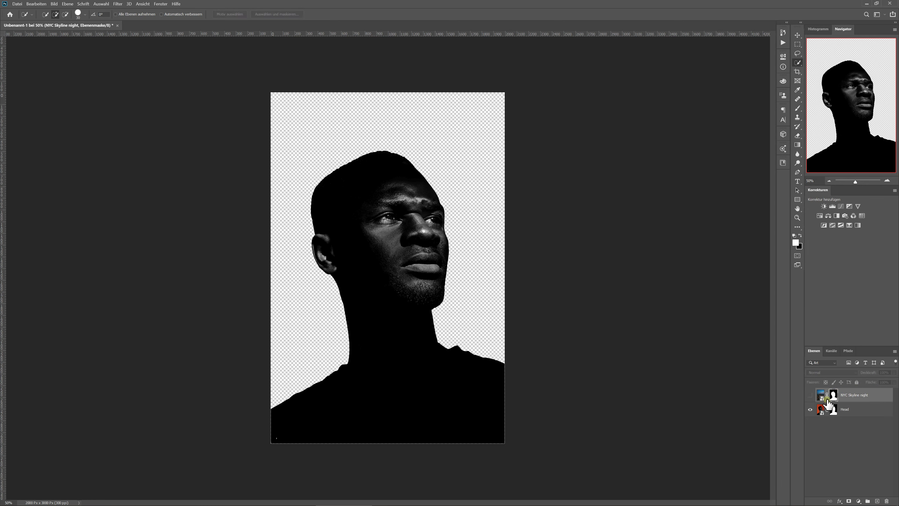
Step: Copy the skyline mask back to Head, disable the Head mask, and show the skyline layer
left_click(835, 396)
left_click_drag(834, 396, 835, 411)
left_click(834, 410)
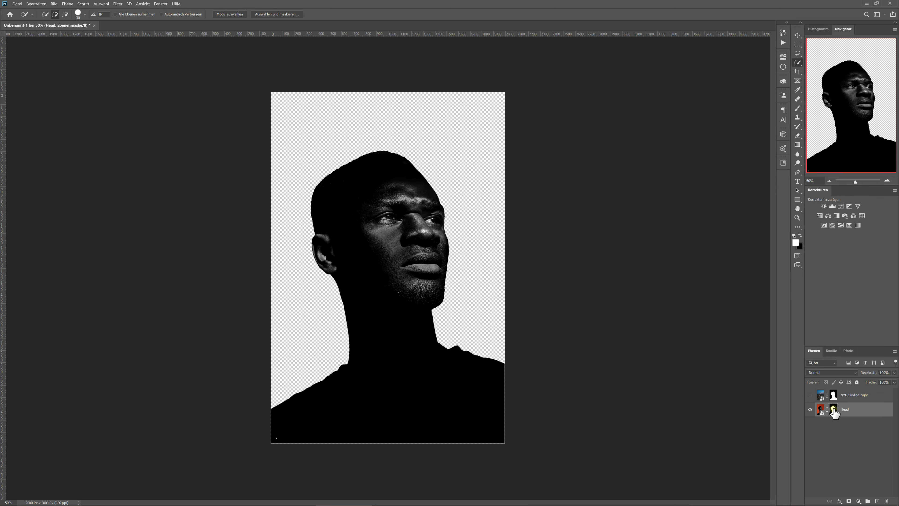
left_click(834, 411, "shift")
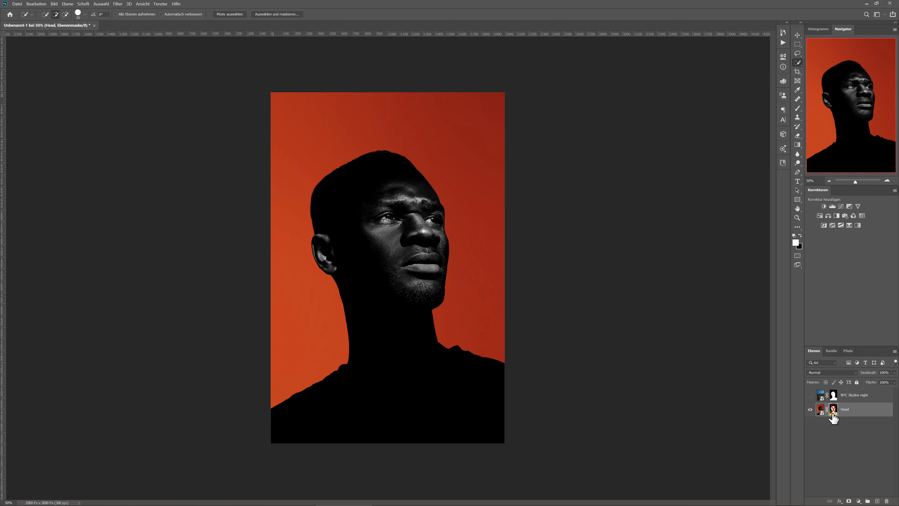
left_click(810, 395)
left_click(810, 395)
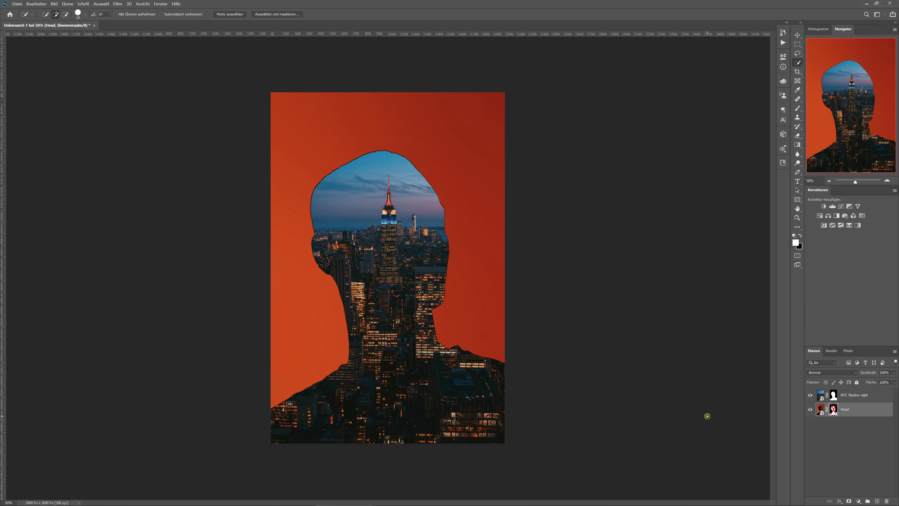
left_click(822, 395)
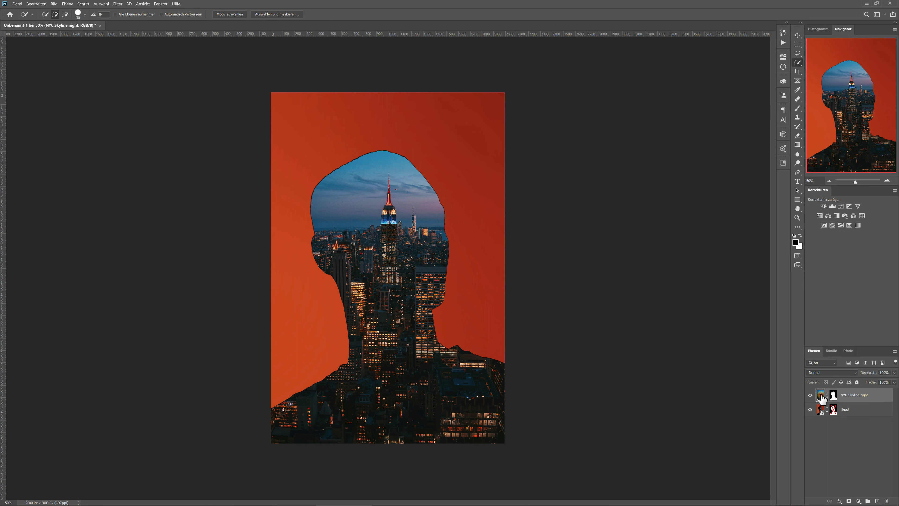
Step: Set the NYC Skyline night layer's blend mode to Negativ multiplizieren (Screen)
left_click(818, 374)
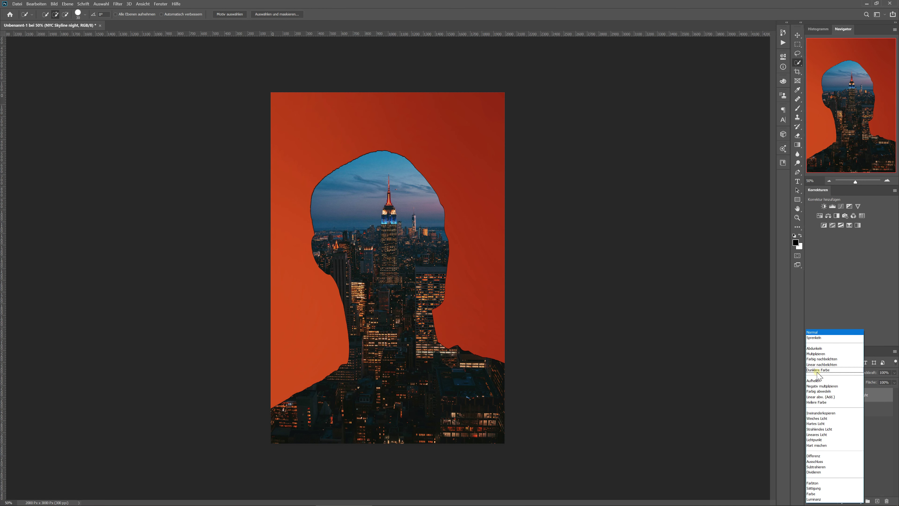
left_click(820, 387)
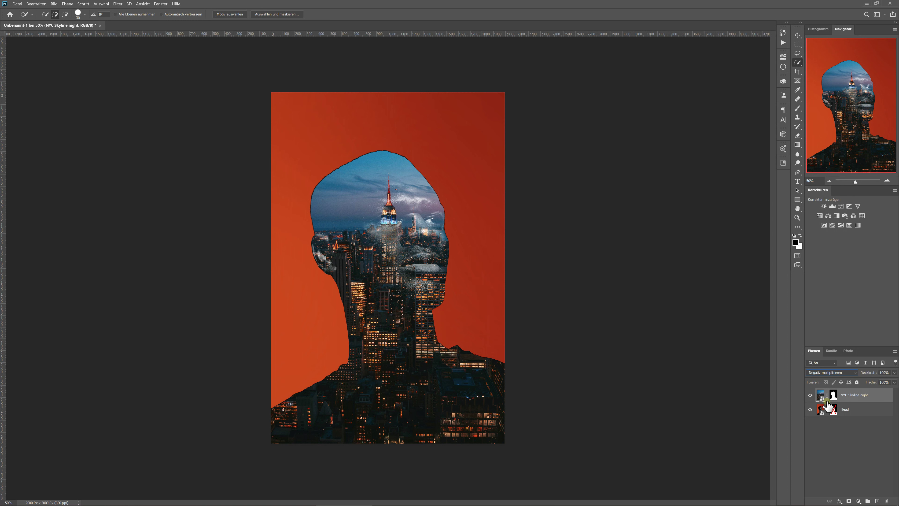
left_click(834, 395)
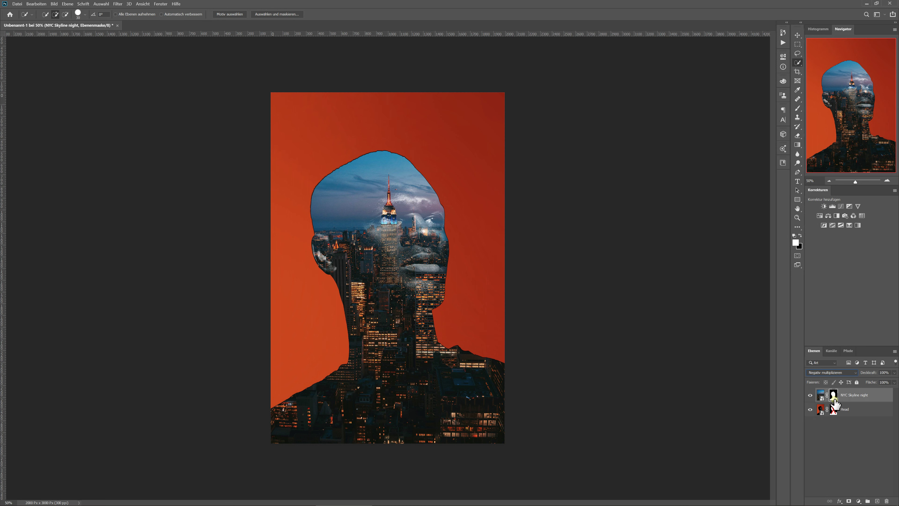
left_click(820, 395)
key("ctrl+t")
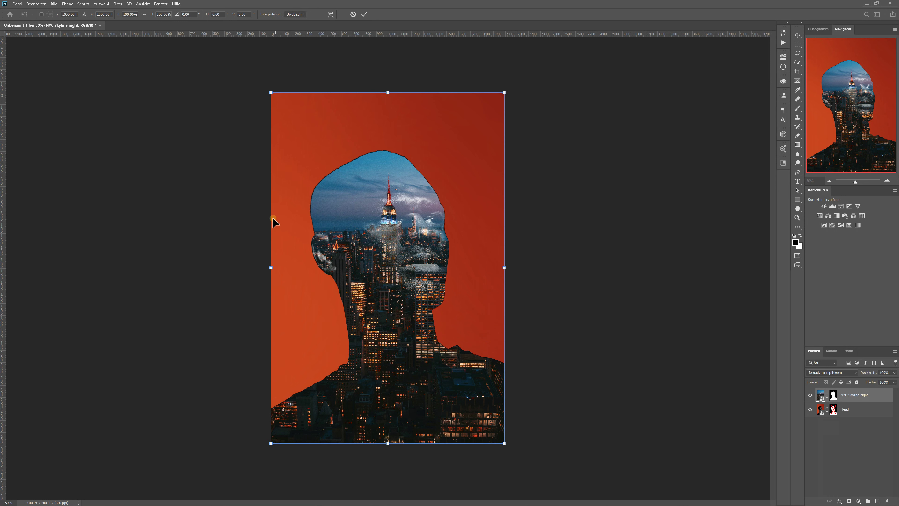
left_click(144, 14)
left_click_drag(271, 268, 217, 277)
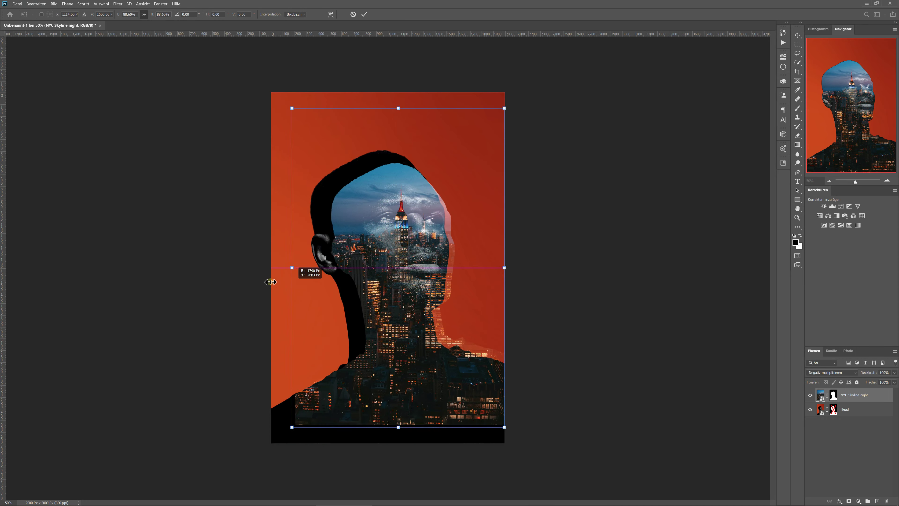
left_click_drag(216, 278, 233, 308)
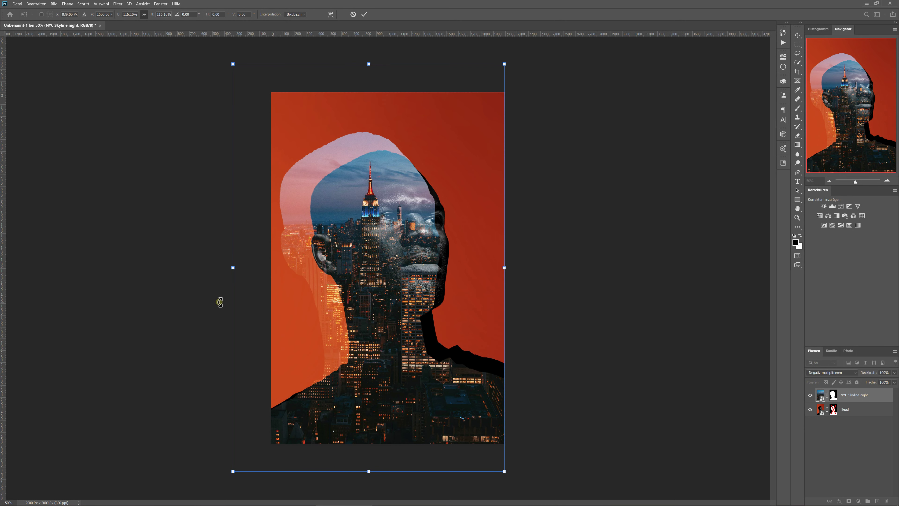
key("ctrl+z")
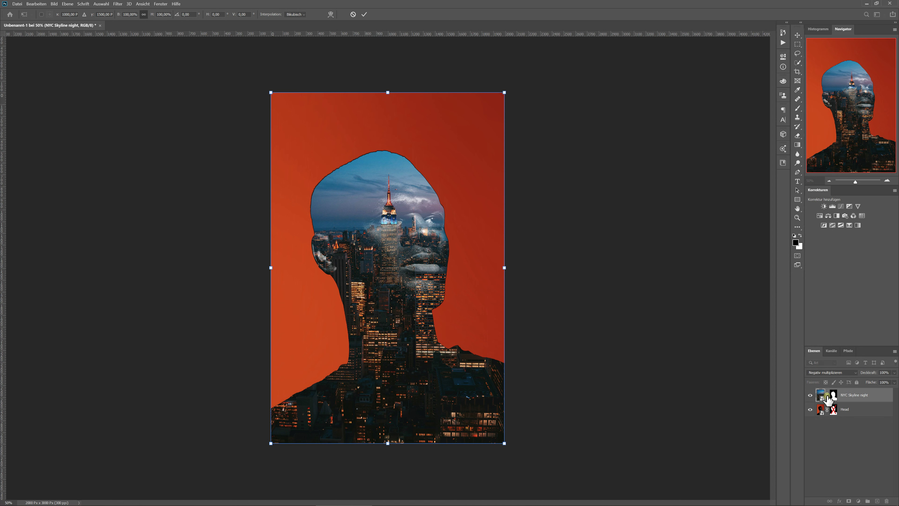
left_click(828, 396)
key("w")
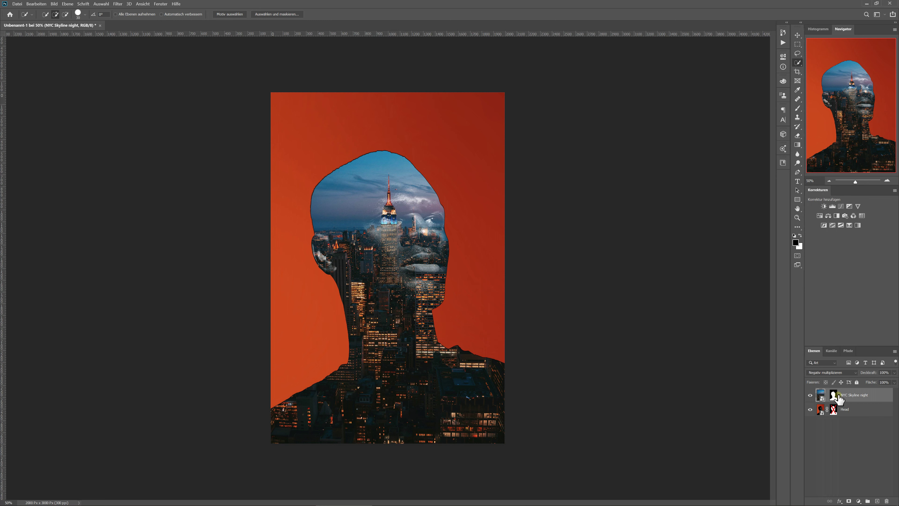
left_click(820, 395)
key("ctrl+t")
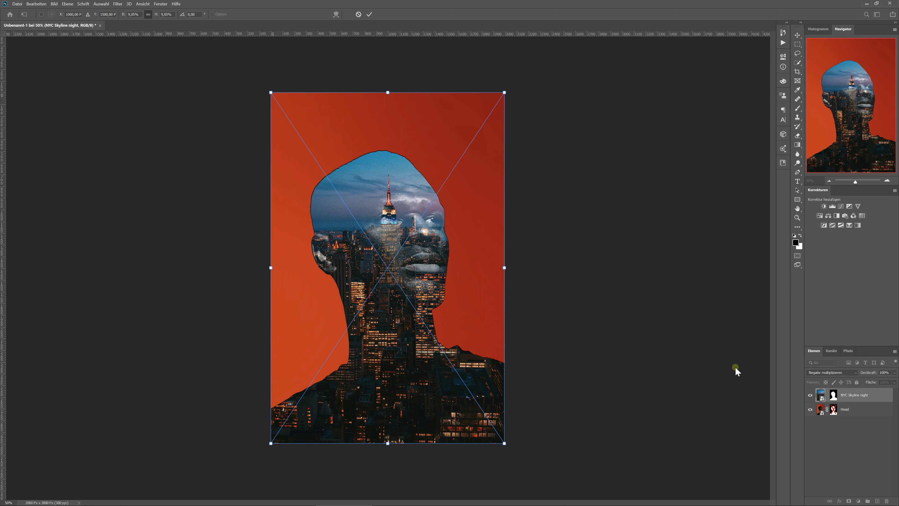
Step: Stretch the skyline further left and lower its top edge with an unlinked transform, then commit
left_click_drag(268, 268, 222, 284)
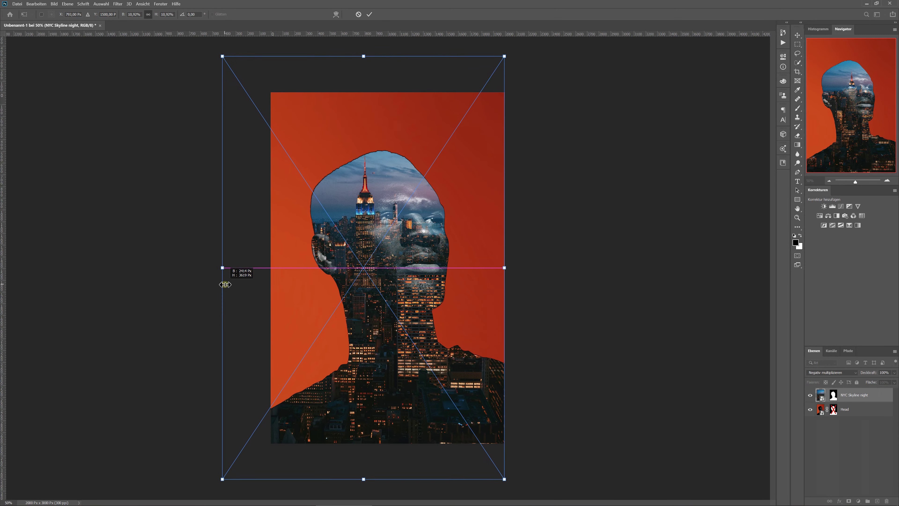
left_click_drag(222, 283, 227, 268)
left_click(146, 15)
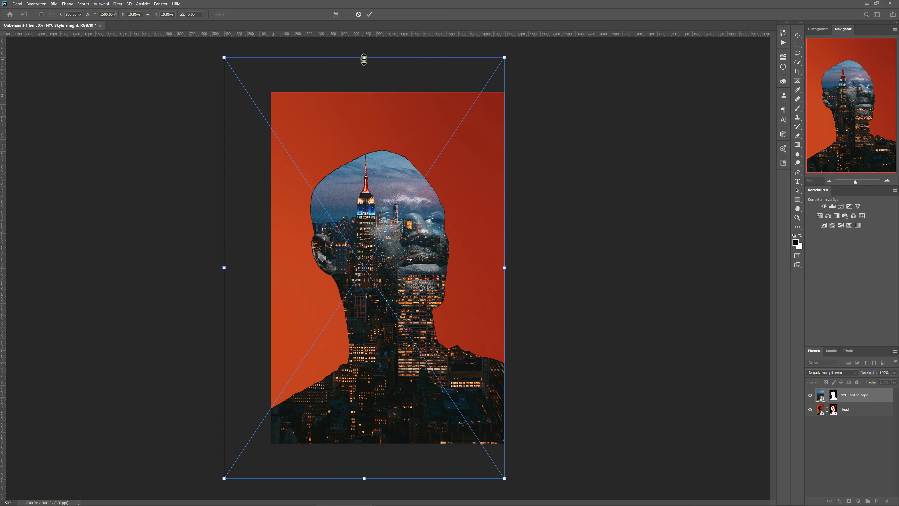
left_click_drag(366, 58, 366, 80)
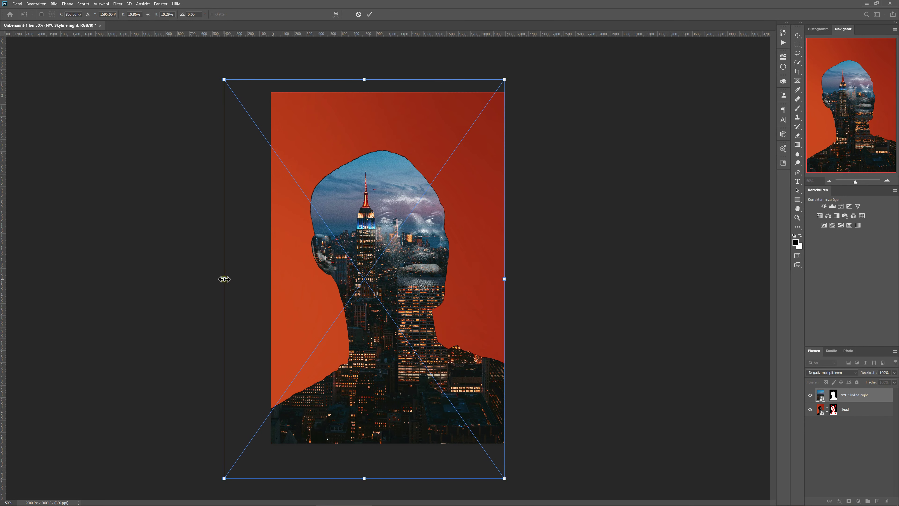
left_click_drag(222, 279, 211, 283)
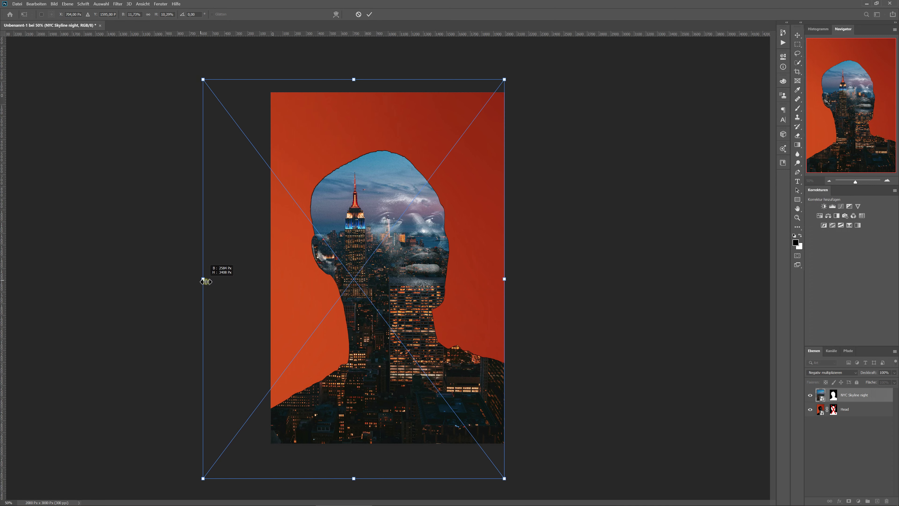
left_click_drag(212, 283, 211, 283)
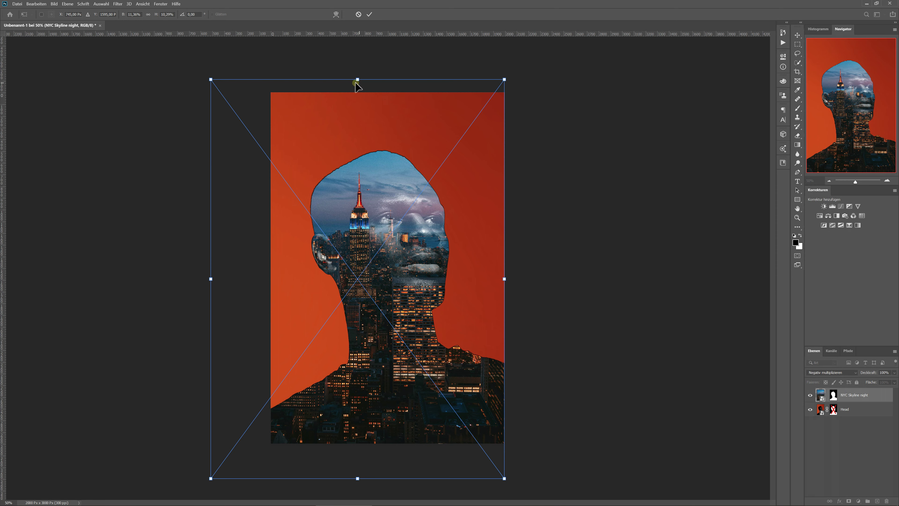
left_click_drag(359, 85, 358, 97)
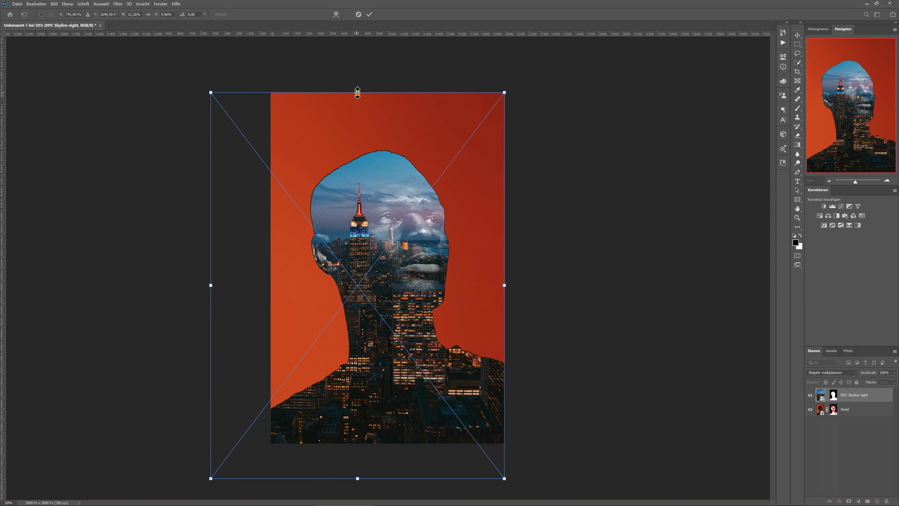
left_click_drag(359, 92, 357, 93)
left_click(369, 15)
key("w")
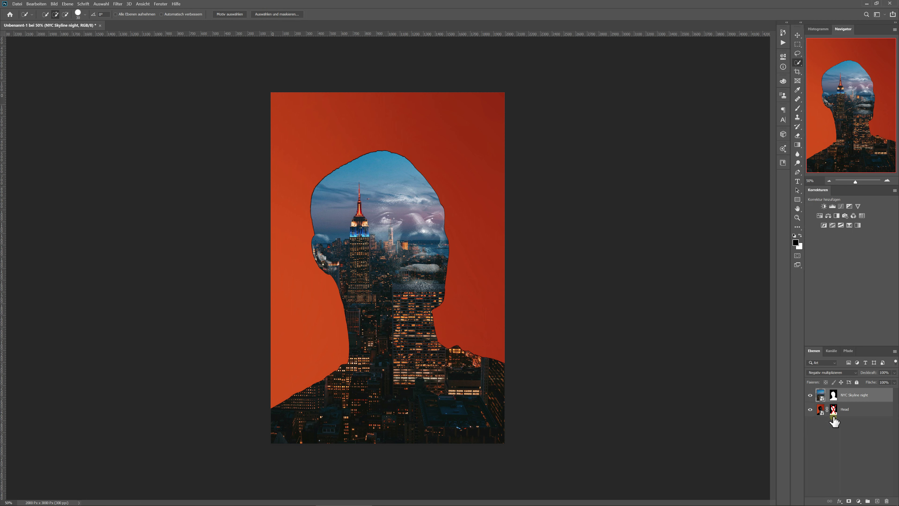
Step: Target the NYC Skyline night mask and set the brush size to 300 pixels
left_click(834, 395)
left_click(824, 406)
left_click(834, 396)
left_click(820, 396)
left_click(829, 433)
left_click(609, 227)
key("bracketright")
key("bracketright")
key("bracketright")
key("bracketleft")
key("bracketleft")
key("bracketleft")
key("bracketleft")
key("bracketleft")
right_click(400, 256, "alt")
Step: Make the brush very large with a very soft edge, set black as foreground, and use the Brush tool
left_click_drag(402, 258, 401, 263)
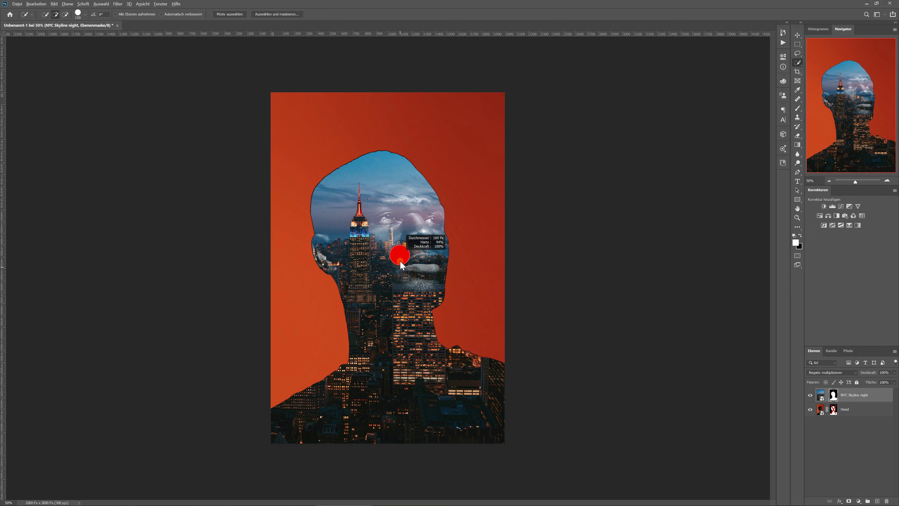
left_click_drag(399, 207, 396, 168)
left_click_drag(394, 246, 392, 168)
left_click_drag(400, 241, 405, 170)
mouse_move(332, 203)
left_mouse_down()
mouse_move(430, 209)
mouse_move(345, 216)
mouse_move(441, 218)
mouse_move(377, 237)
mouse_move(410, 236)
mouse_move(374, 236)
mouse_move(387, 236)
mouse_move(380, 239)
mouse_move(386, 222)
mouse_move(383, 246)
mouse_move(394, 180)
mouse_move(386, 167)
mouse_move(368, 179)
left_mouse_up()
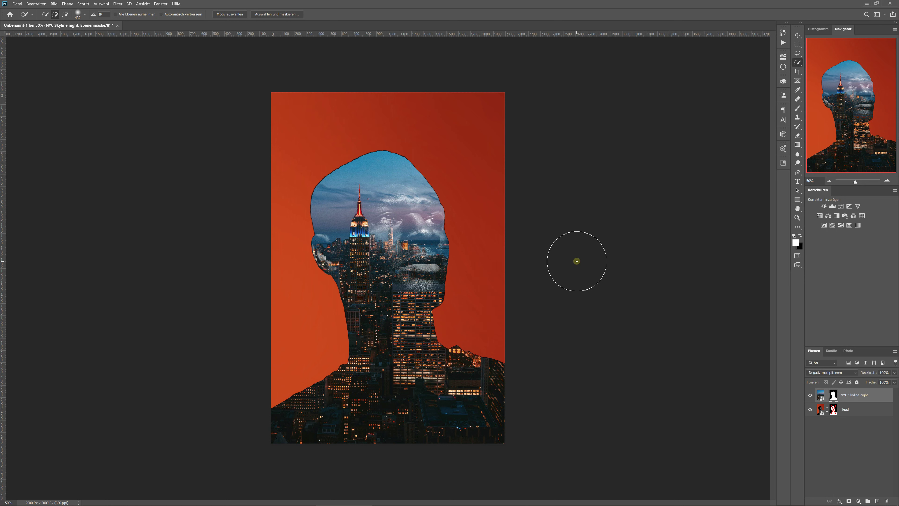
key("x")
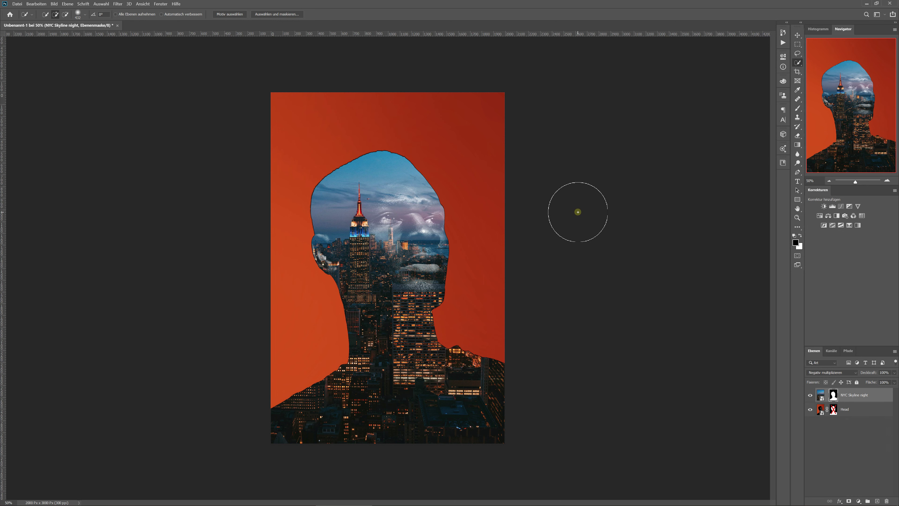
key("b")
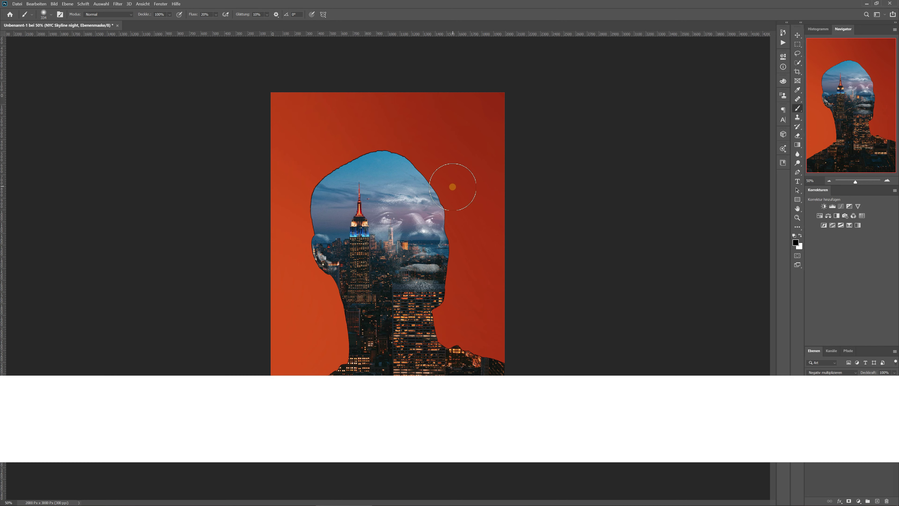
Step: With a 420 px soft brush, paint black to reveal the face, then white to restore the head-top sky
right_click(452, 194, "alt")
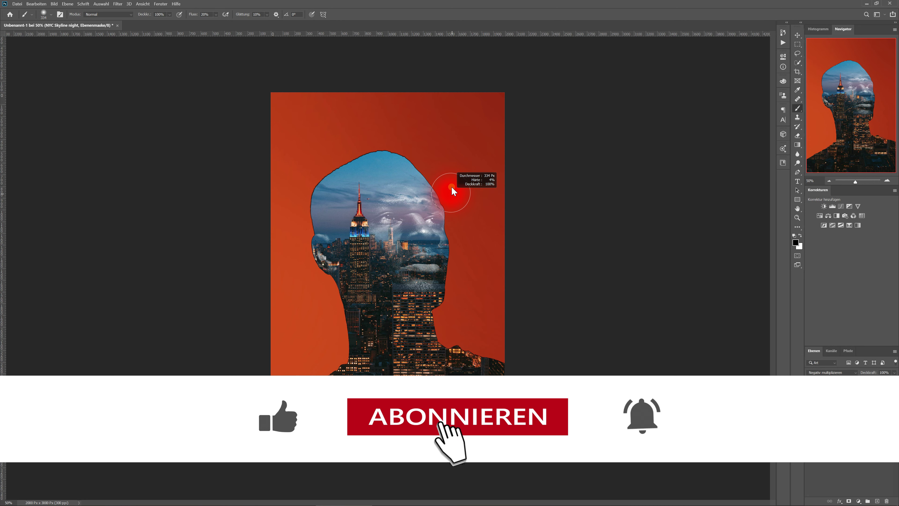
left_click_drag(453, 179, 460, 179)
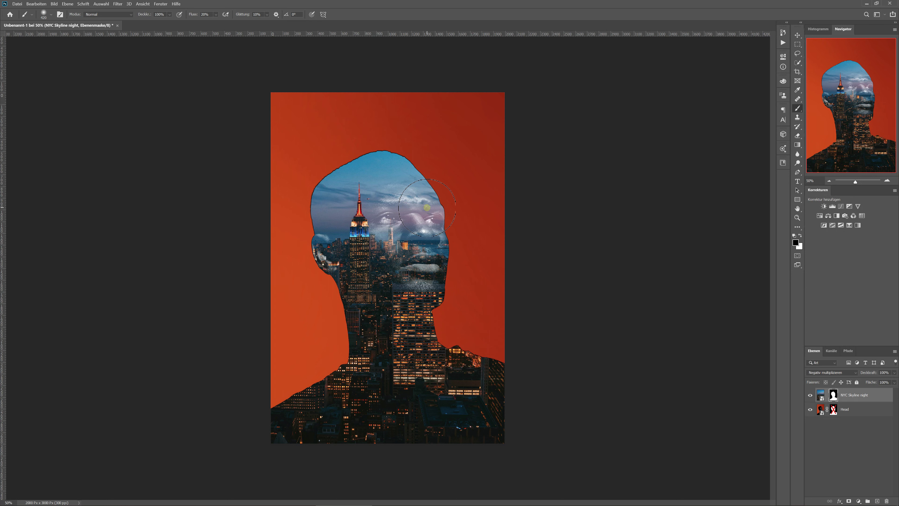
mouse_move(444, 248)
left_mouse_down()
mouse_move(434, 288)
mouse_move(432, 218)
left_mouse_up()
mouse_move(398, 198)
left_mouse_down()
mouse_move(409, 202)
mouse_move(389, 216)
mouse_move(389, 249)
mouse_move(398, 275)
mouse_move(417, 282)
mouse_move(441, 282)
mouse_move(432, 213)
mouse_move(448, 262)
mouse_move(435, 213)
mouse_move(407, 195)
mouse_move(413, 208)
mouse_move(430, 191)
mouse_move(446, 213)
mouse_move(395, 254)
mouse_move(389, 283)
mouse_move(433, 289)
mouse_move(418, 293)
mouse_move(441, 292)
mouse_move(401, 261)
mouse_move(382, 202)
mouse_move(377, 215)
mouse_move(376, 199)
mouse_move(357, 213)
mouse_move(386, 191)
mouse_move(421, 201)
mouse_move(468, 263)
mouse_move(437, 283)
mouse_move(401, 215)
mouse_move(429, 205)
left_mouse_up()
key("x")
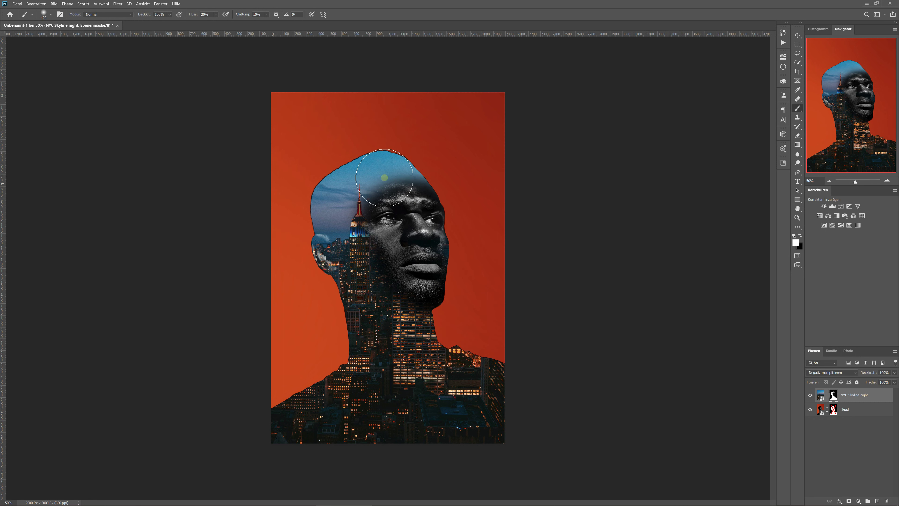
mouse_move(387, 173)
left_mouse_down()
mouse_move(444, 185)
mouse_move(453, 212)
mouse_move(461, 201)
mouse_move(488, 239)
mouse_move(455, 182)
left_mouse_up()
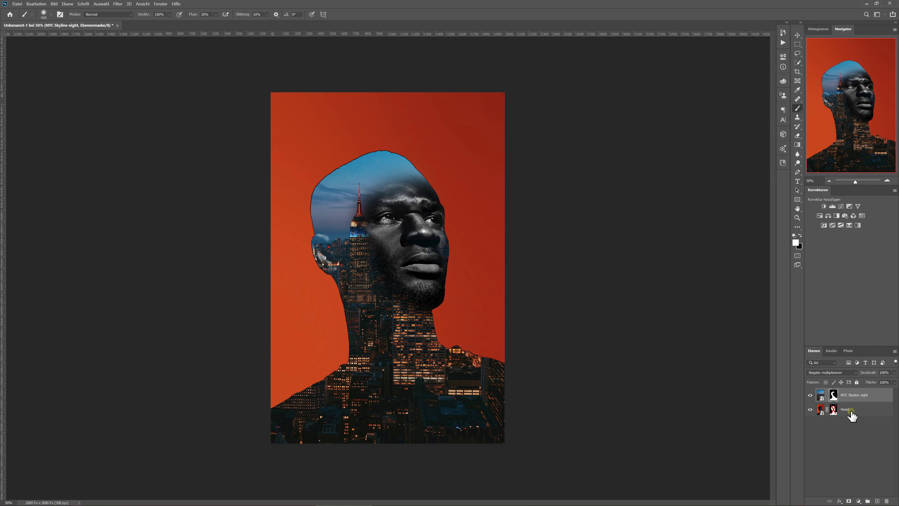
Step: In the skyline layer's Blending Options, split the This Layer black slider at 195 and apply
double_click(882, 397)
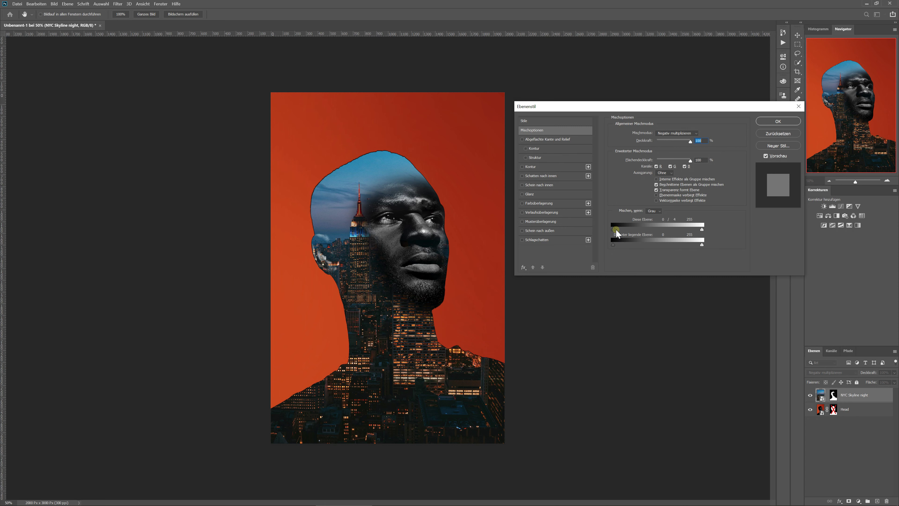
left_click_drag(615, 232, 614, 231)
left_click(615, 231)
left_click_drag(630, 233, 673, 237)
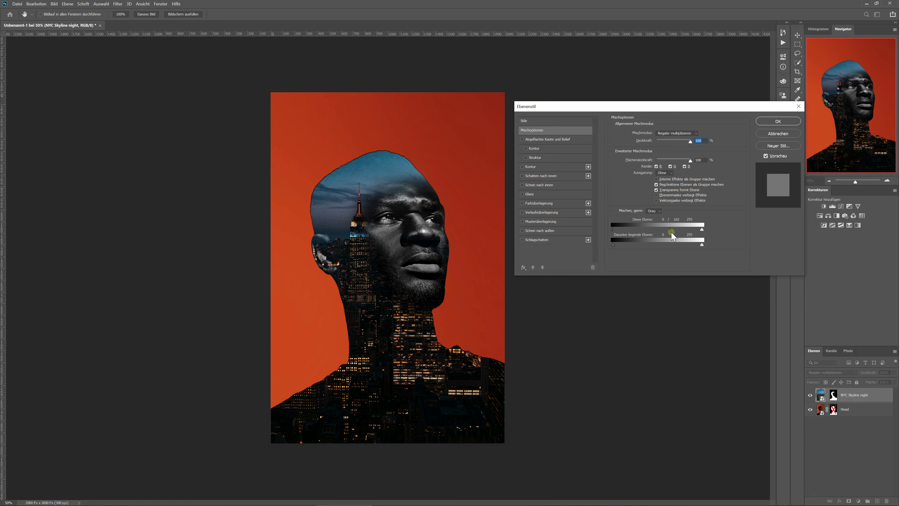
left_click_drag(672, 232, 685, 234)
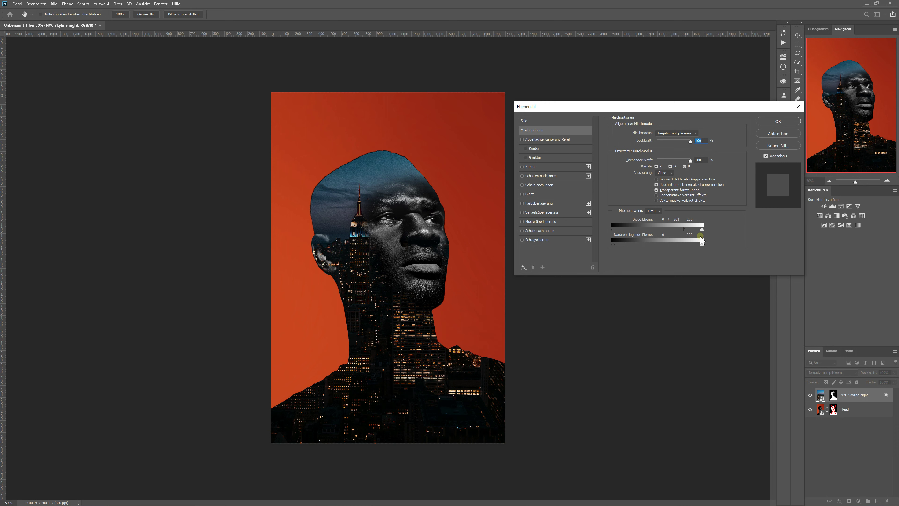
left_click_drag(692, 236, 702, 238)
mouse_move(699, 233)
left_mouse_down()
mouse_move(665, 232)
mouse_move(701, 235)
mouse_move(683, 234)
left_mouse_up()
left_click_drag(692, 236, 680, 235)
mouse_move(674, 232)
left_mouse_down()
mouse_move(656, 232)
mouse_move(680, 235)
left_mouse_up()
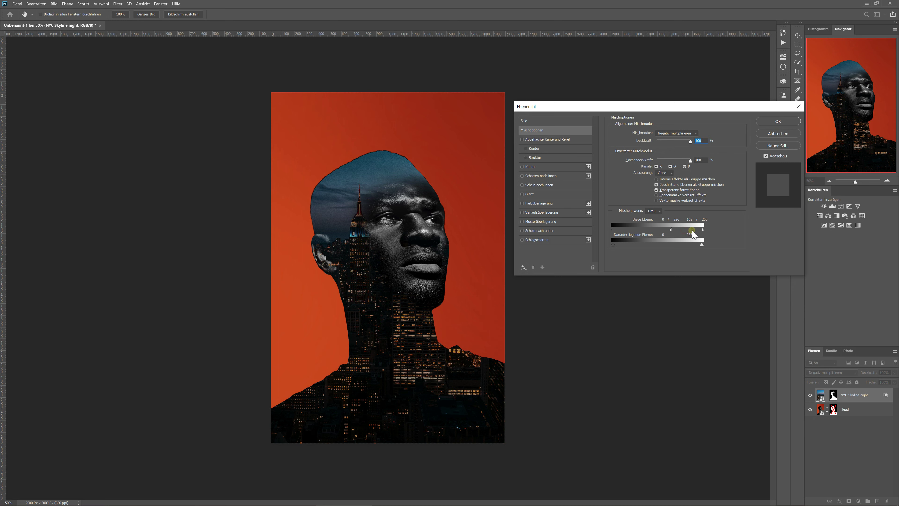
left_click_drag(683, 230, 681, 231)
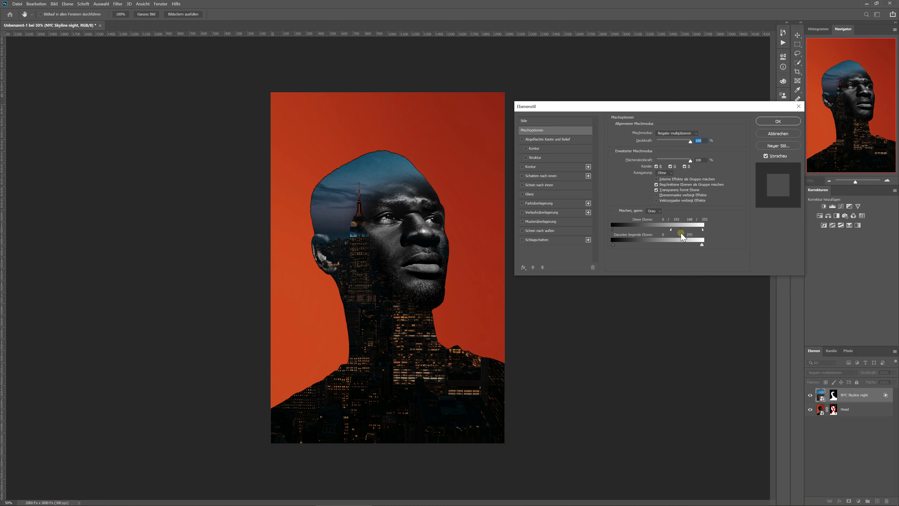
left_click_drag(678, 232, 680, 231)
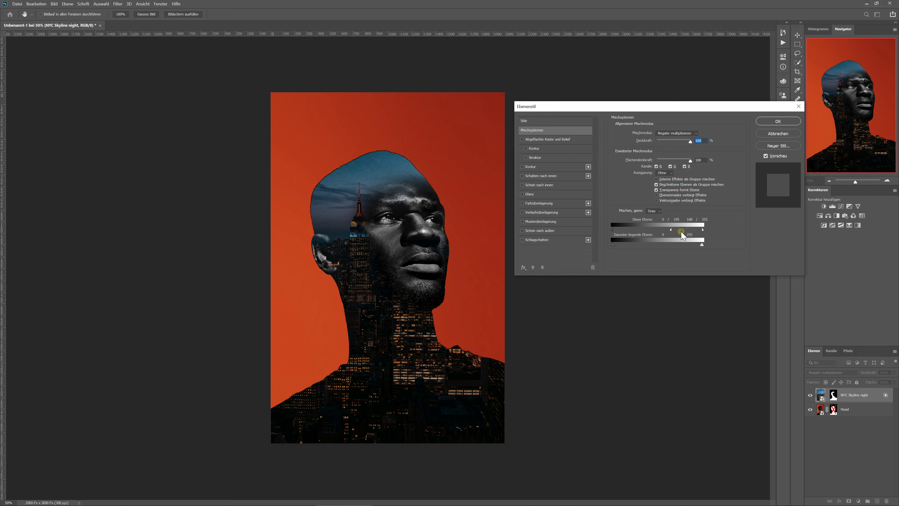
left_click(770, 122)
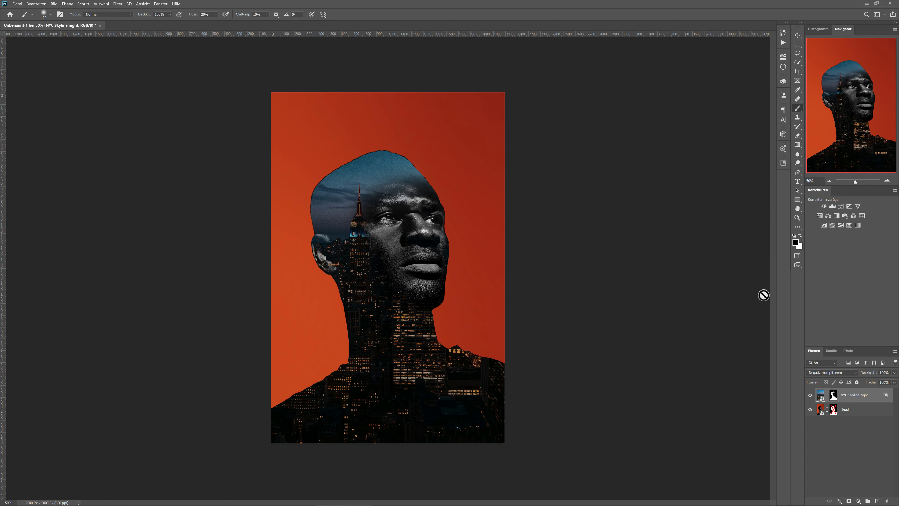
Step: Paint black on the skyline mask to hide the skyline over the forehead and eye
left_click(833, 402)
key("x")
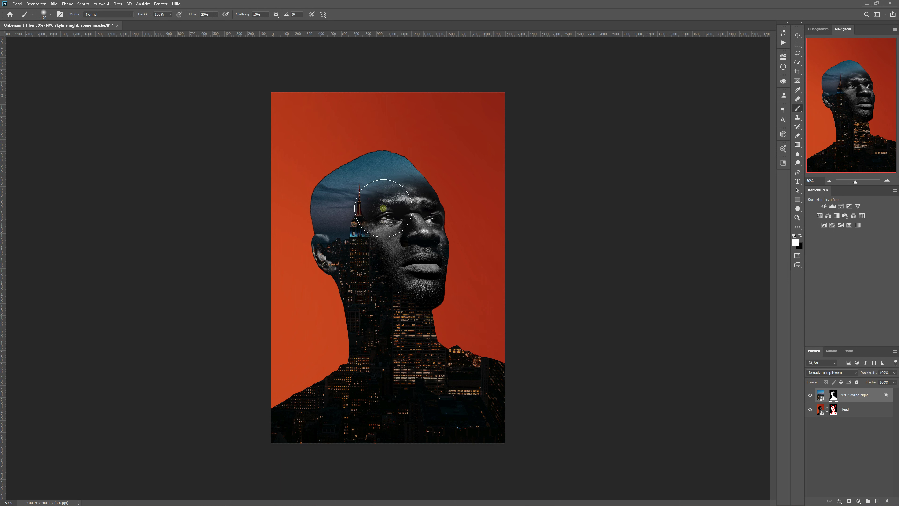
key("x")
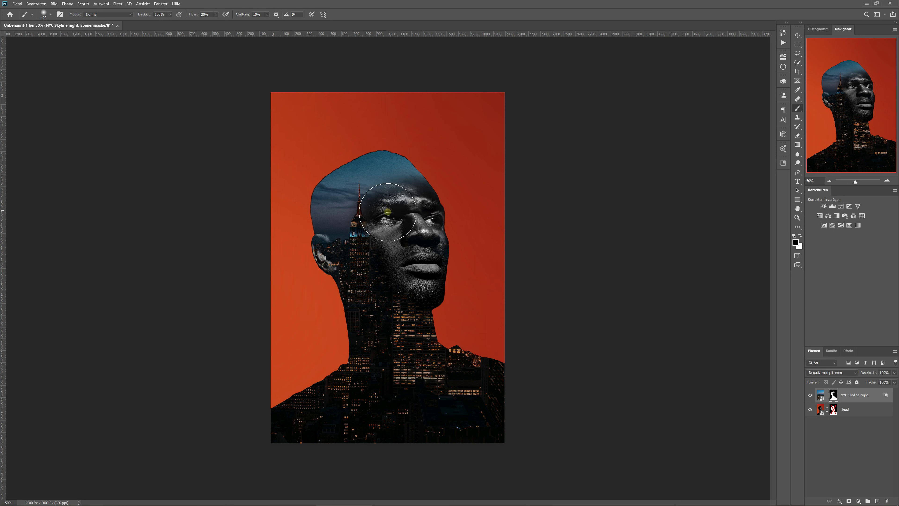
left_click_drag(378, 202, 438, 208)
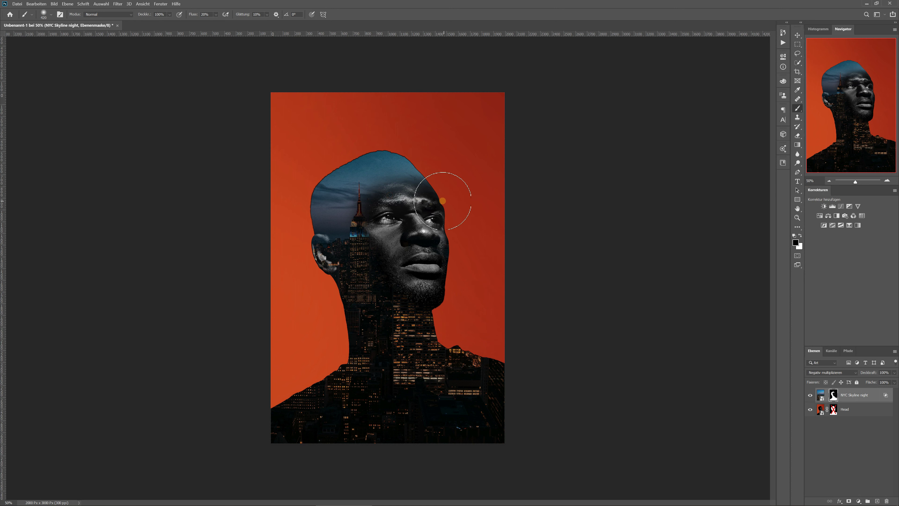
Step: Load the head silhouette as a selection and paint white on the mask over the forehead and head edge
key("x")
left_click(834, 411, "ctrl")
left_click_drag(408, 190, 411, 220)
mouse_move(432, 185)
left_mouse_down()
mouse_move(484, 228)
mouse_move(458, 184)
mouse_move(427, 176)
mouse_move(438, 188)
left_mouse_up()
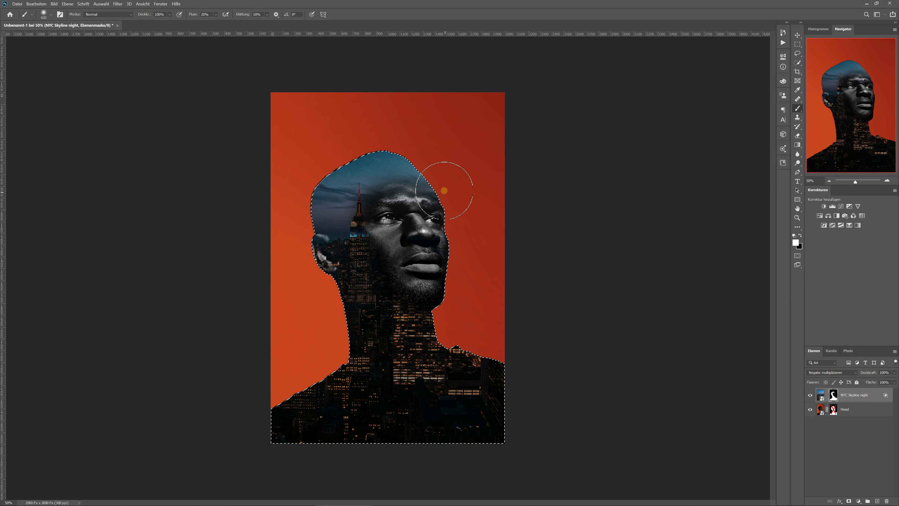
Step: Paint the forehead mask, reveal more sky and the Empire State spire, then clear the selection
mouse_move(438, 187)
left_mouse_down()
mouse_move(375, 212)
mouse_move(420, 214)
mouse_move(427, 195)
mouse_move(445, 297)
mouse_move(450, 190)
mouse_move(428, 221)
mouse_move(464, 317)
mouse_move(422, 210)
left_mouse_up()
key("x")
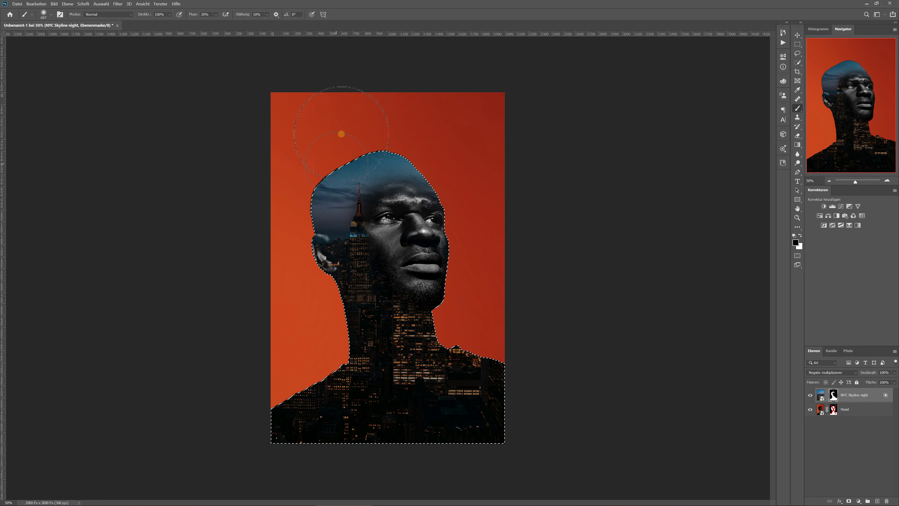
mouse_move(405, 194)
left_mouse_down()
mouse_move(331, 185)
mouse_move(452, 171)
mouse_move(351, 201)
mouse_move(348, 163)
left_mouse_up()
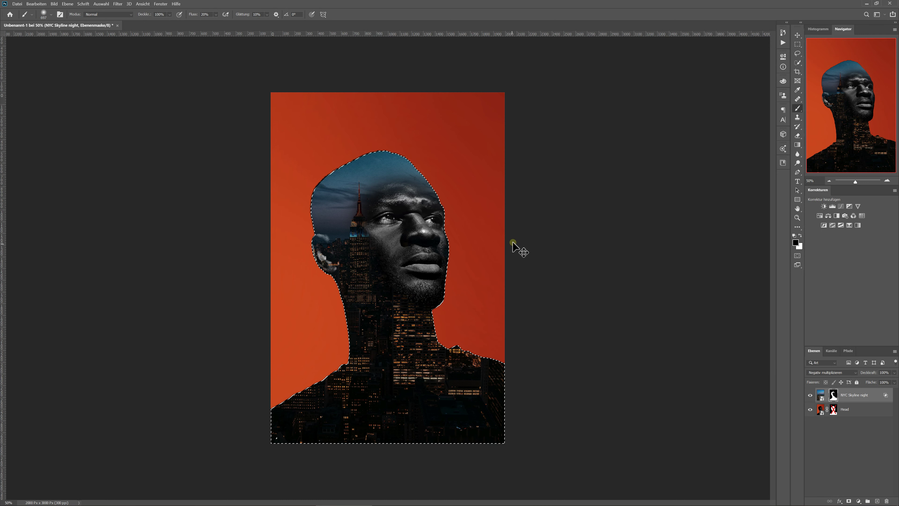
key("ctrl+d")
Step: Resize the soft brush from about 1044 px to 420 px and blend the skyline along the head's left and top-left edges
left_click_drag(302, 146, 342, 138)
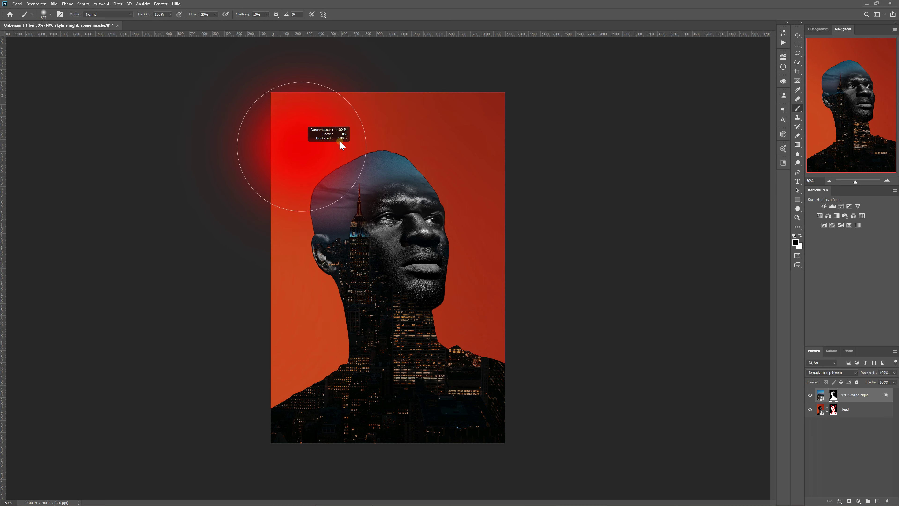
left_click_drag(342, 138, 332, 141)
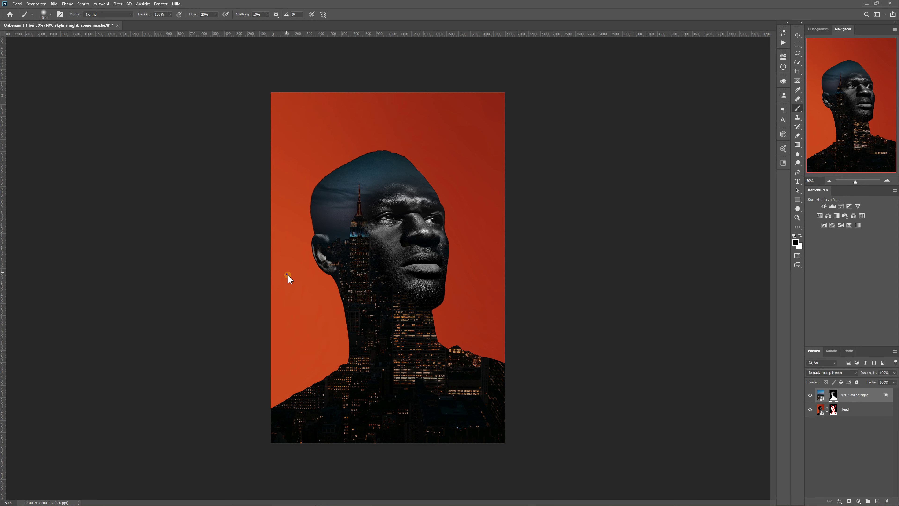
left_click_drag(286, 273, 227, 270)
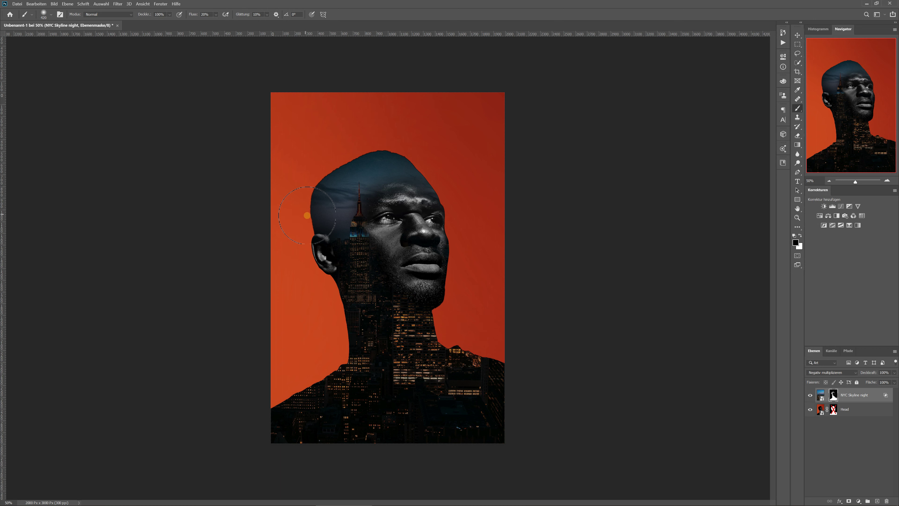
mouse_move(306, 217)
left_mouse_down()
mouse_move(294, 195)
mouse_move(452, 147)
mouse_move(480, 183)
mouse_move(297, 156)
mouse_move(304, 177)
mouse_move(284, 179)
left_mouse_up()
left_click_drag(299, 231, 305, 212)
mouse_move(324, 166)
left_mouse_down()
mouse_move(386, 153)
mouse_move(446, 173)
mouse_move(385, 137)
mouse_move(358, 153)
mouse_move(331, 151)
mouse_move(326, 173)
left_mouse_up()
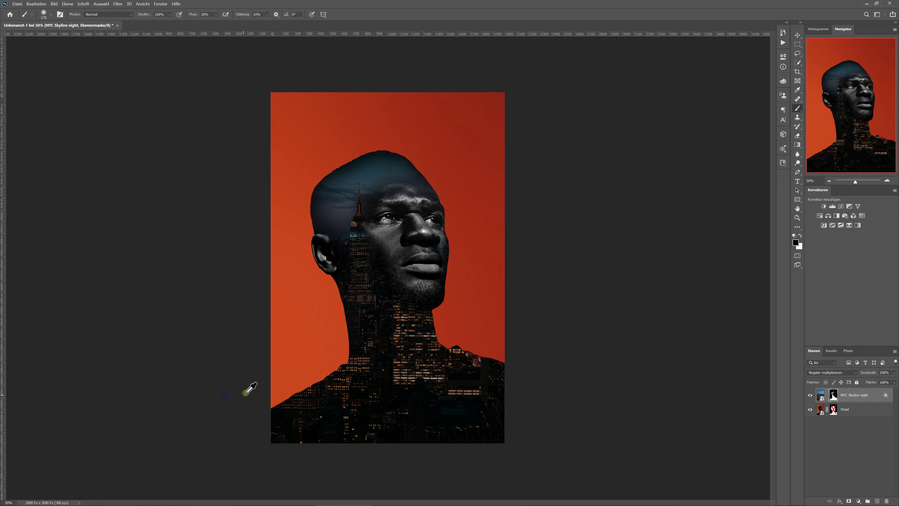
right_click(285, 373, "alt")
Step: Darken the lower-left mask edge with a 652 px brush, then pick the Vordergrundfarbe zu Transparent gradient
left_click_drag(309, 367, 330, 365)
mouse_move(268, 394)
left_mouse_down()
mouse_move(294, 390)
mouse_move(276, 434)
left_mouse_up()
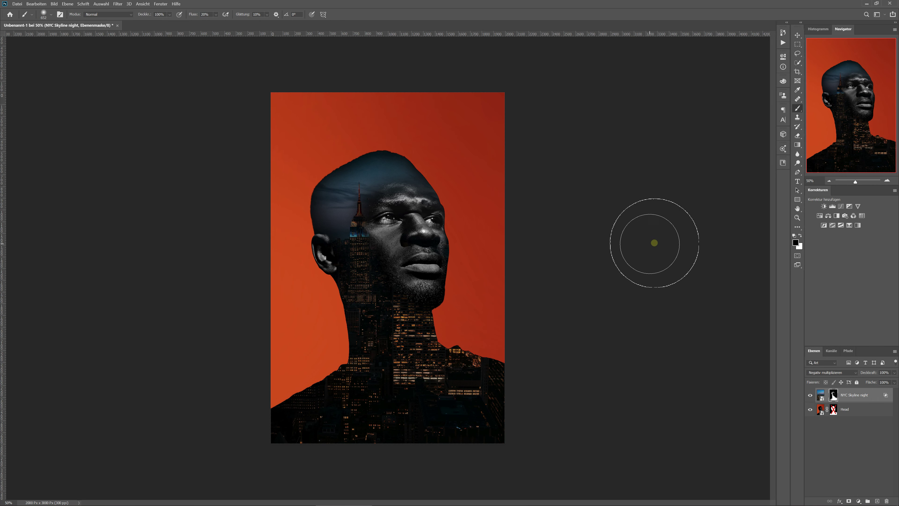
left_click(798, 145)
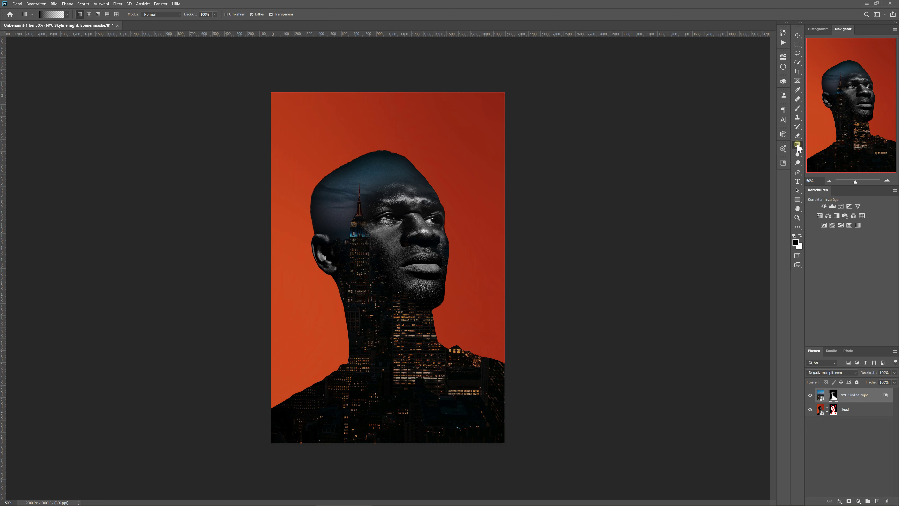
left_click(49, 15)
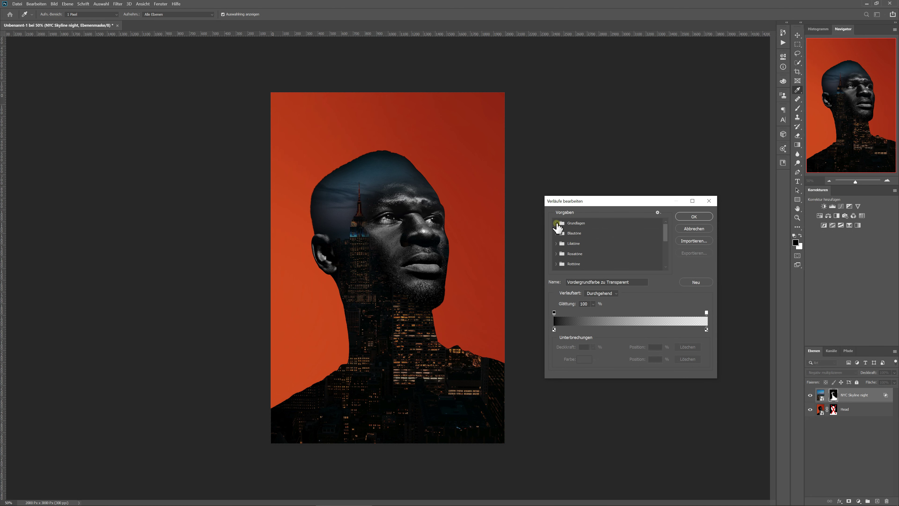
left_click(556, 224)
left_click(576, 233)
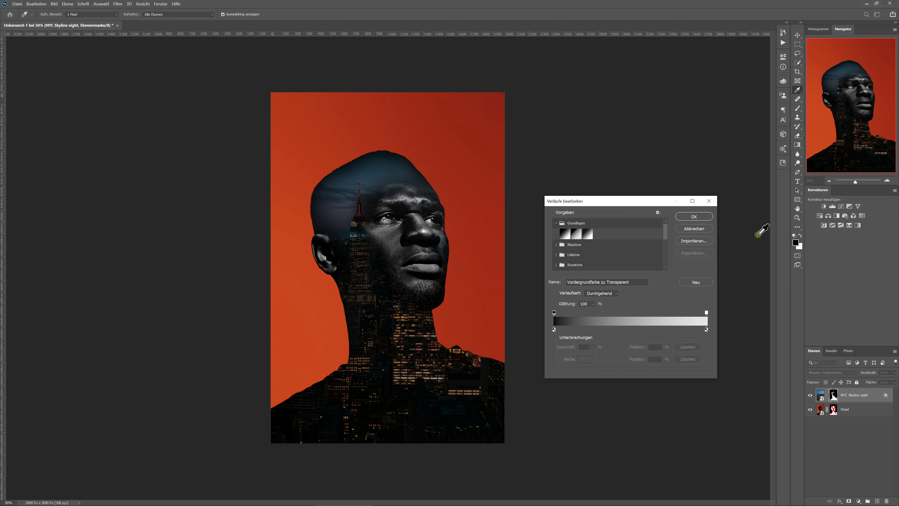
left_click(695, 217)
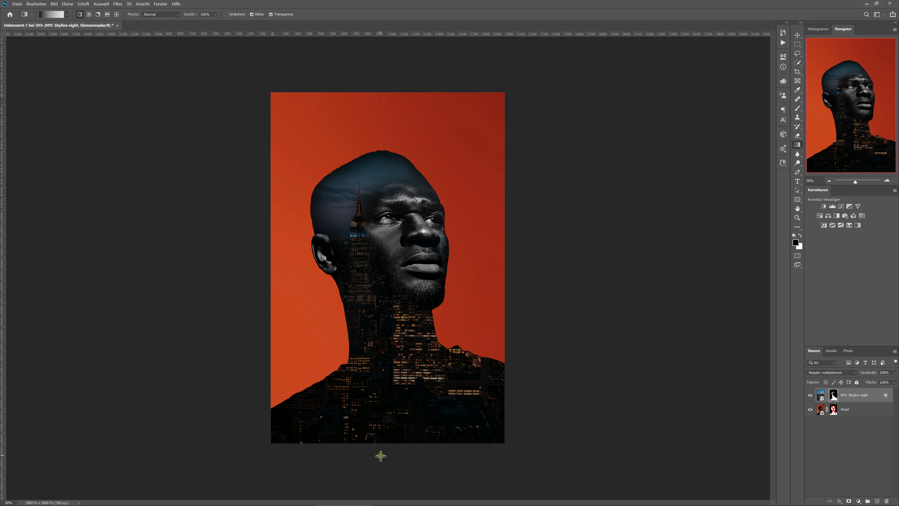
Step: Drag vertical black gradients up from the bottom to fade the lower city lights to black
left_click_drag(382, 462, 382, 424)
left_click_drag(384, 416, 383, 416)
left_click_drag(375, 448, 377, 424)
left_click_drag(340, 246, 358, 252)
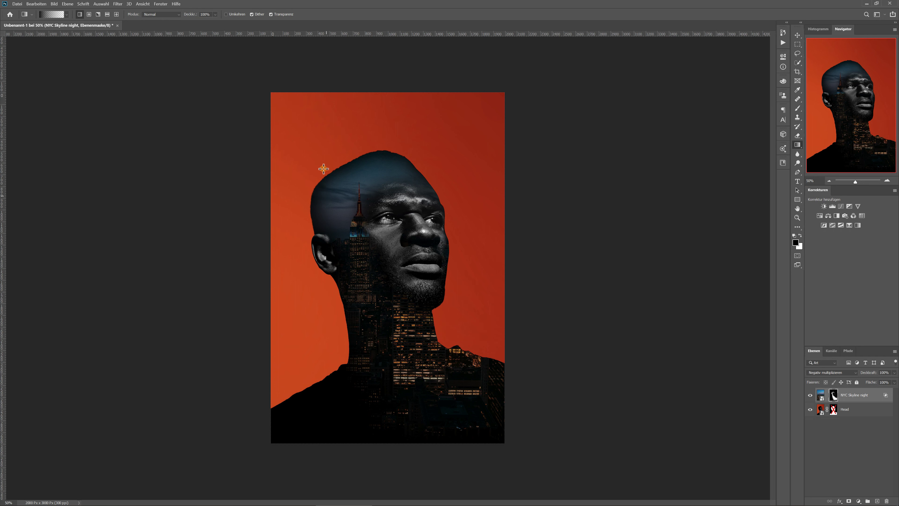
Step: Darken the skyline with gradients around the top-left head edge, spire, right side, and forehead
mouse_move(346, 181)
left_mouse_down()
mouse_move(359, 190)
mouse_move(356, 201)
left_mouse_up()
left_click_drag(386, 167, 407, 172)
left_click_drag(465, 182, 420, 190)
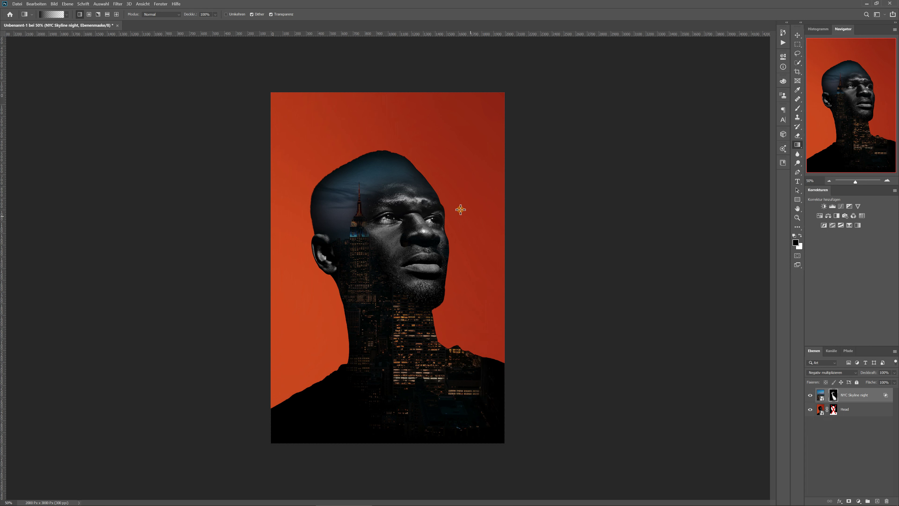
left_click_drag(440, 244, 440, 244)
left_click_drag(418, 181, 417, 181)
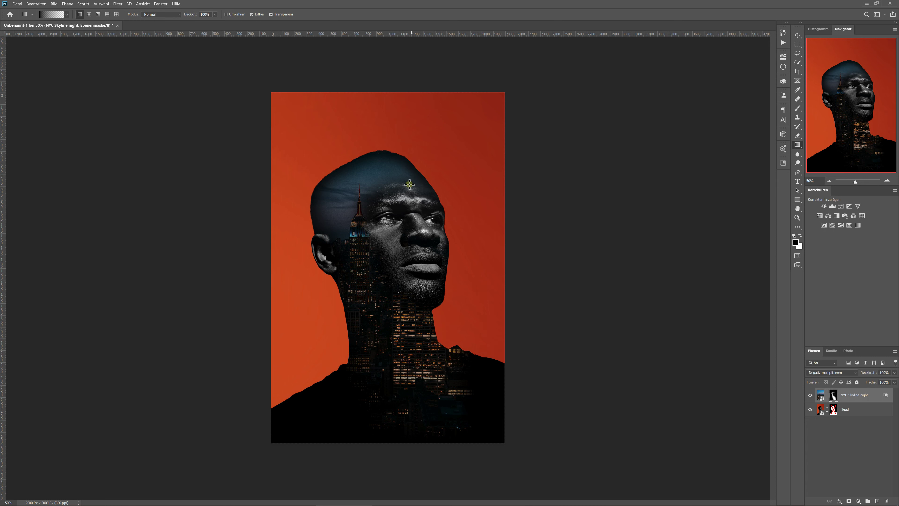
left_click_drag(380, 166, 380, 166)
Step: With the head silhouette selected, paint white on the skyline mask to restore lights over the lower-left shoulder
left_click(832, 395)
left_click(833, 410, "ctrl")
key("x")
key("b")
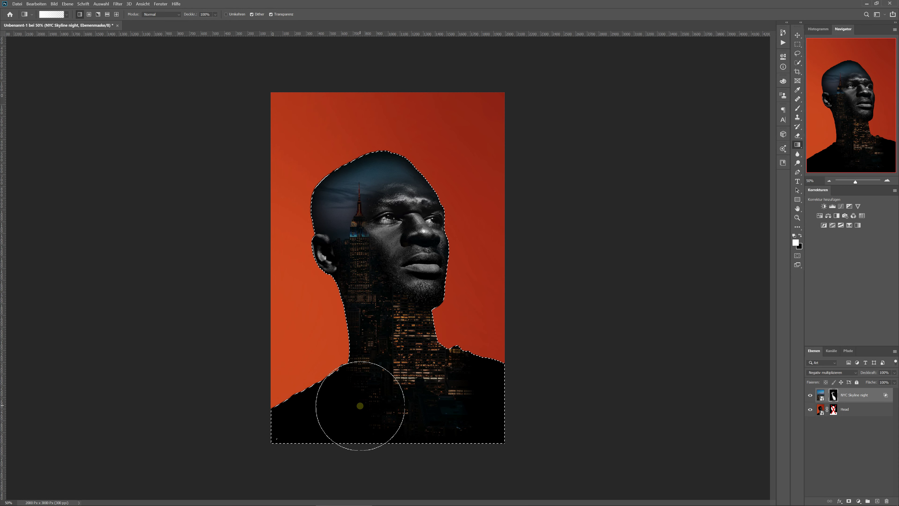
mouse_move(358, 396)
left_mouse_down()
mouse_move(317, 418)
mouse_move(472, 381)
mouse_move(467, 403)
mouse_move(453, 411)
mouse_move(462, 411)
mouse_move(444, 394)
mouse_move(367, 401)
mouse_move(361, 341)
mouse_move(372, 301)
mouse_move(312, 428)
mouse_move(402, 413)
mouse_move(467, 416)
mouse_move(481, 428)
mouse_move(381, 301)
mouse_move(341, 301)
mouse_move(331, 206)
mouse_move(341, 201)
mouse_move(332, 215)
mouse_move(332, 195)
mouse_move(345, 177)
mouse_move(367, 172)
mouse_move(366, 163)
mouse_move(395, 163)
mouse_move(411, 172)
mouse_move(415, 190)
left_mouse_up()
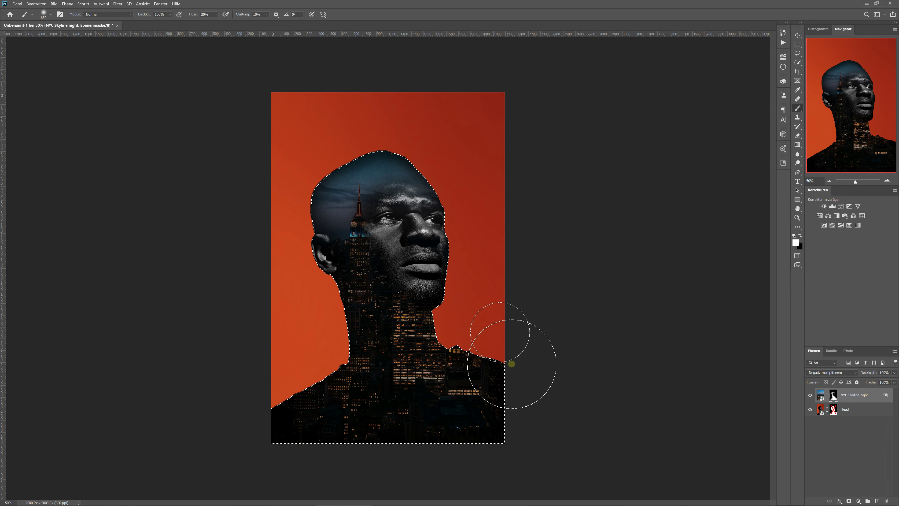